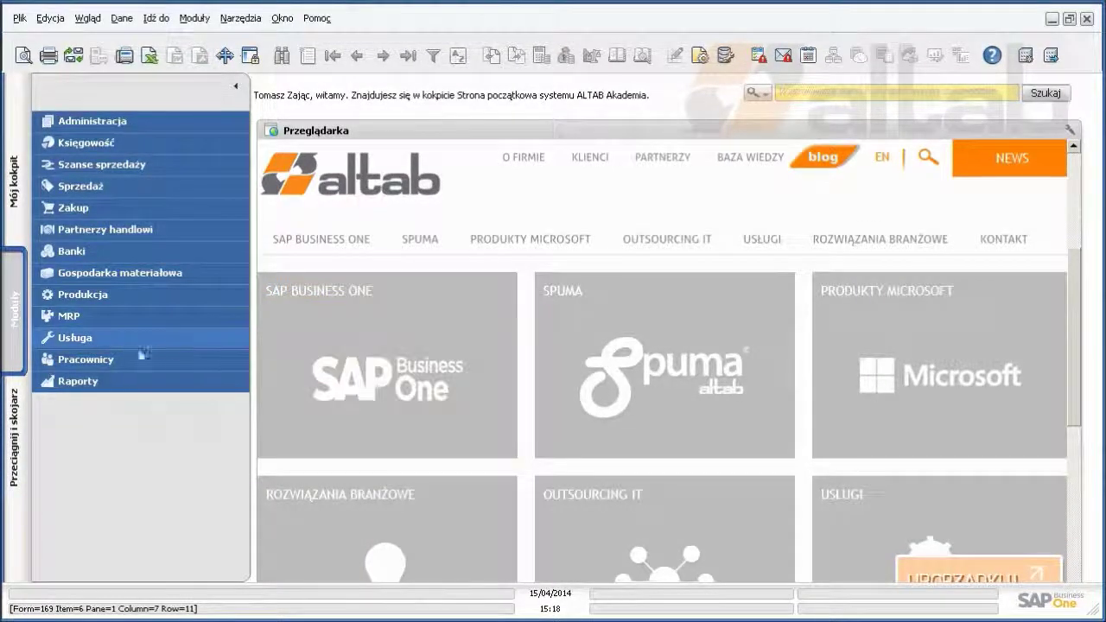
- Open the Ewidencja przebiegu pojazdu form from Pracownicy and check its Kierowca and Samochód fields
click(104, 368)
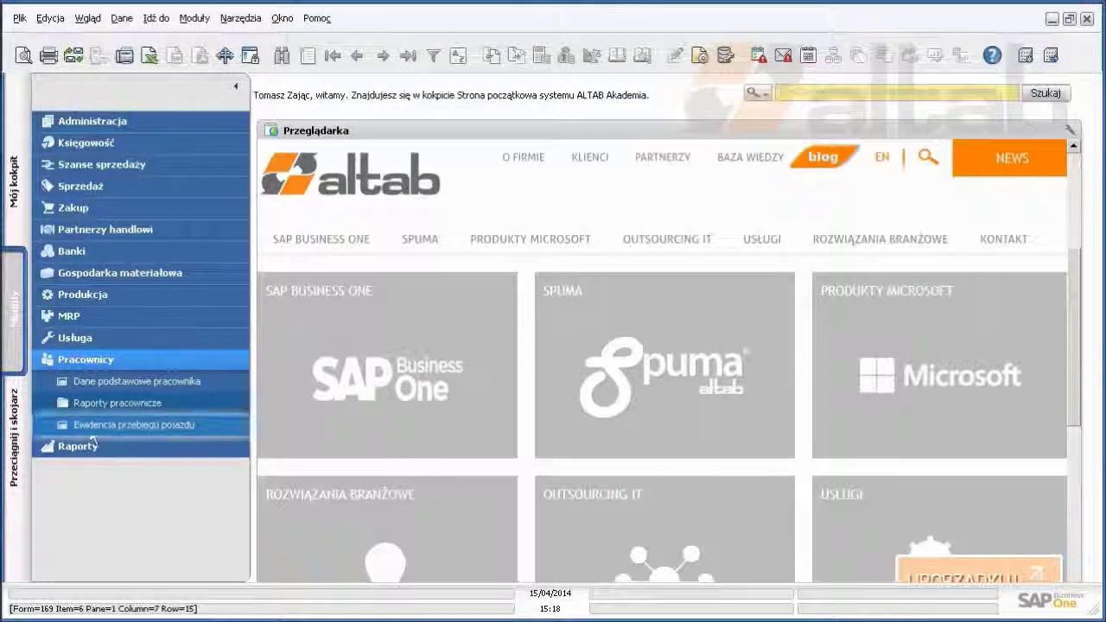
click(117, 428)
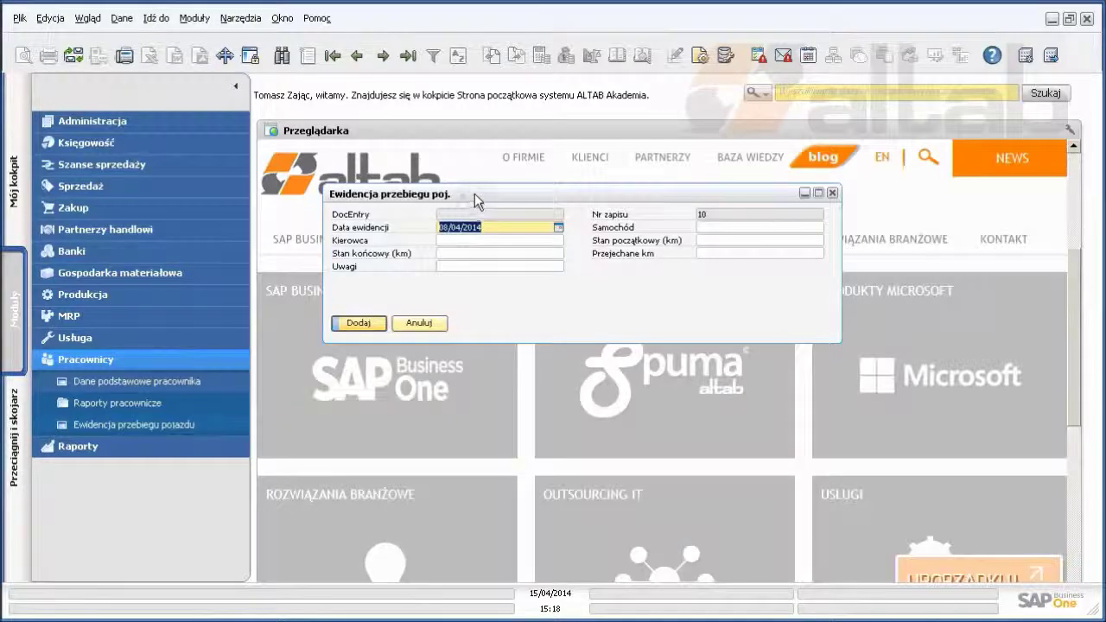
drag(475, 194, 487, 196)
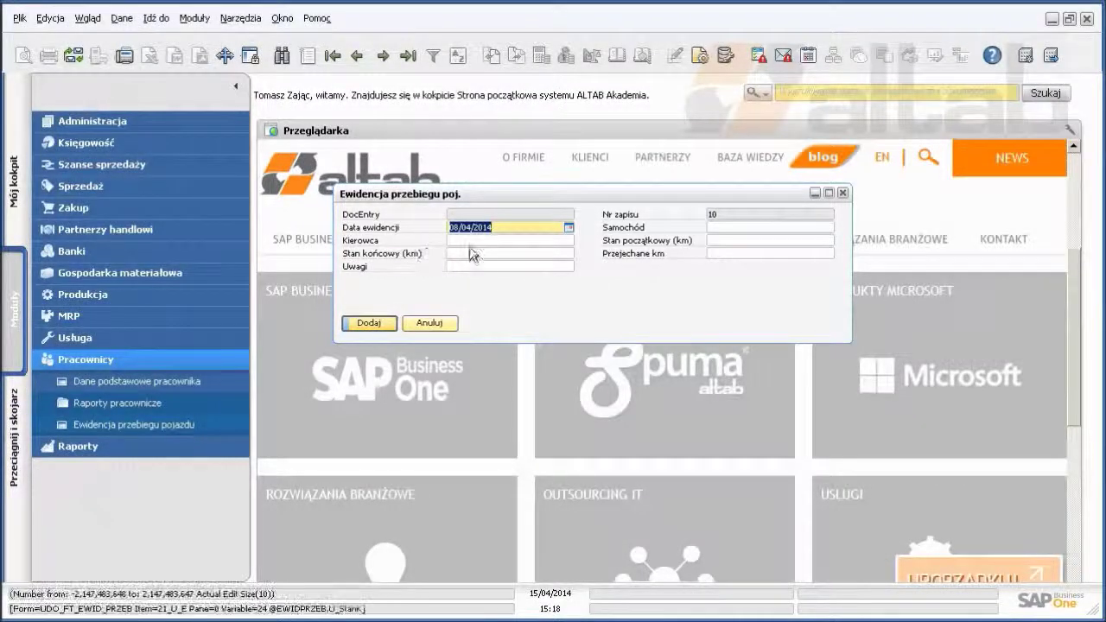
click(477, 241)
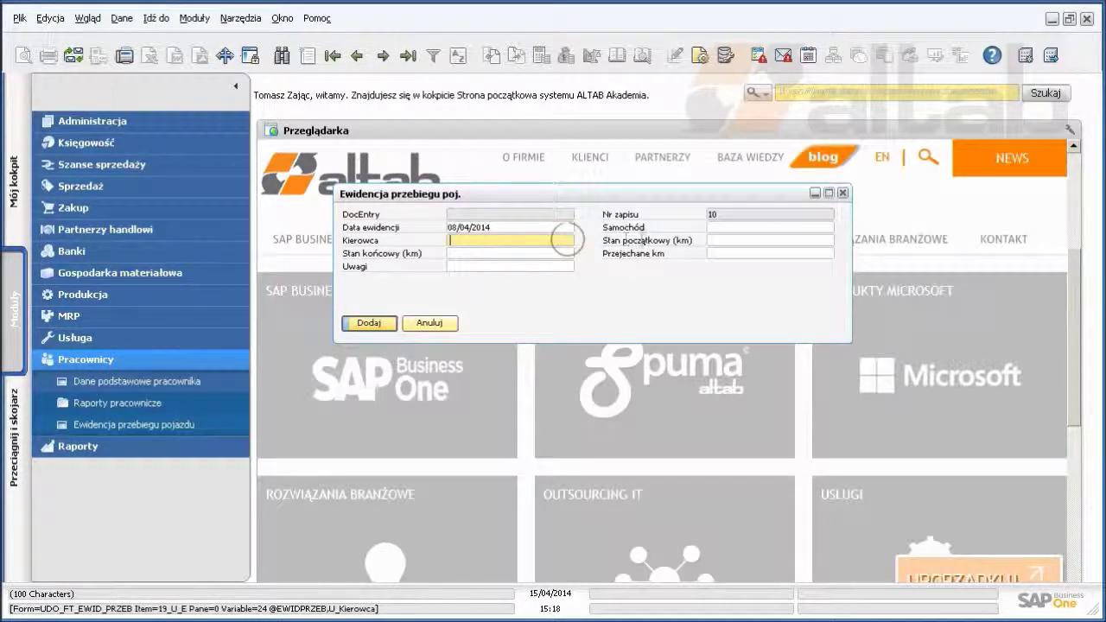
click(712, 226)
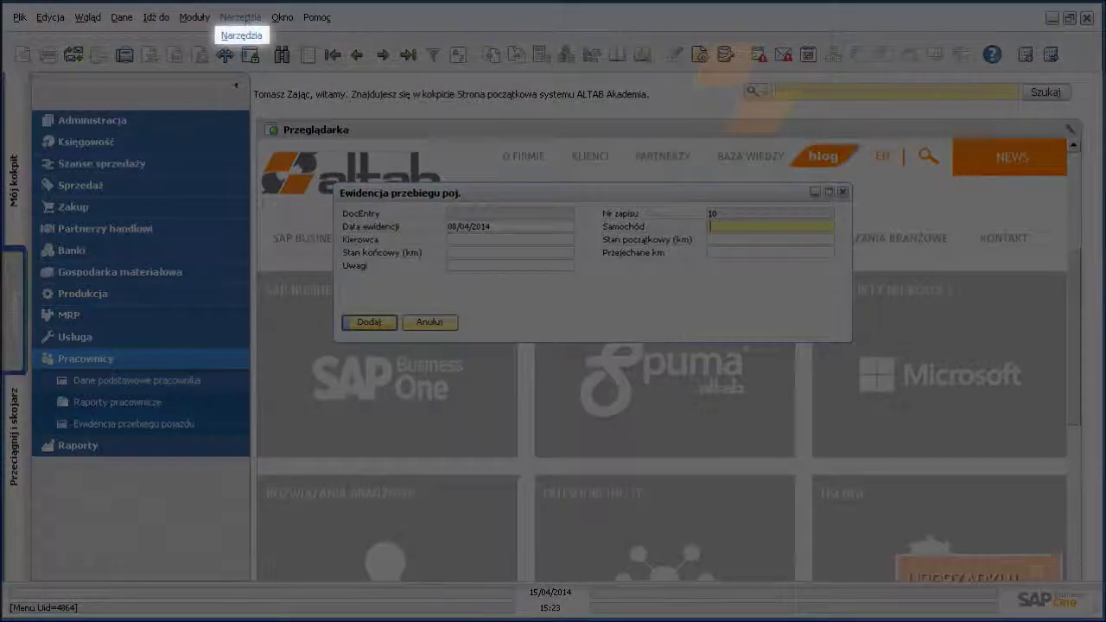
- Start the screen painter (Malarz ekranów) and open the form of the EWID_PRZEB user-defined object for editing
click(242, 18)
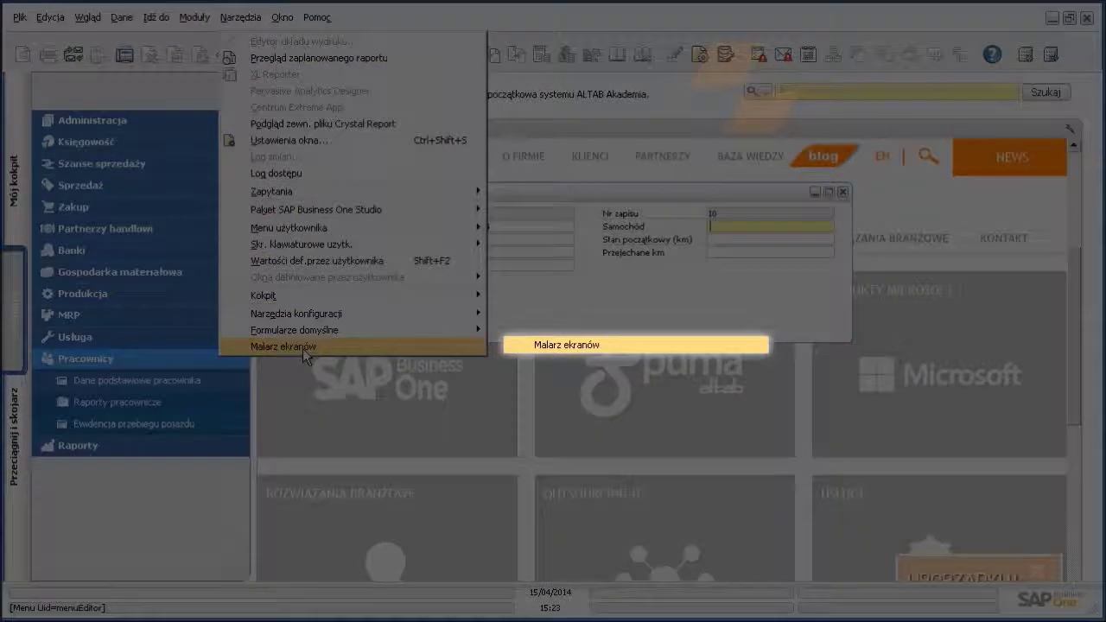
click(303, 348)
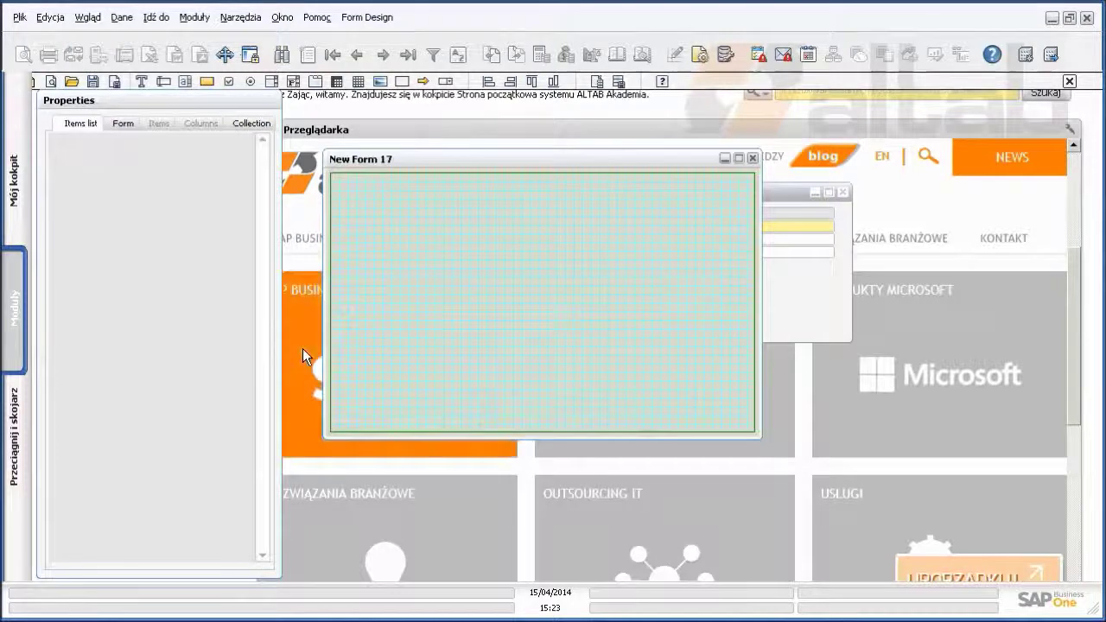
mouse_move(300, 240)
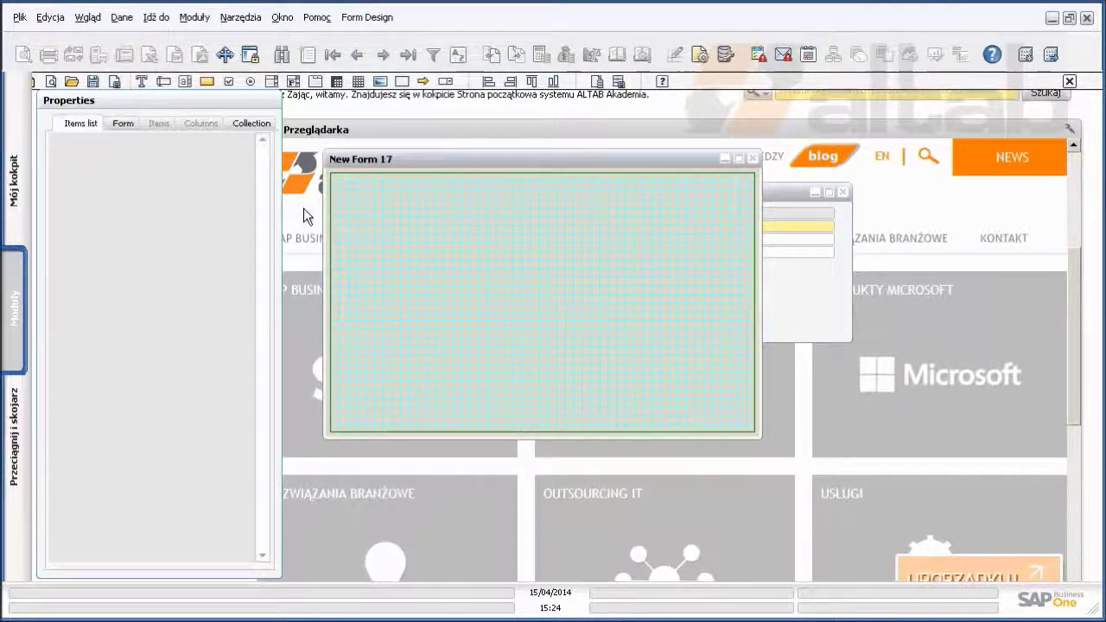
click(596, 82)
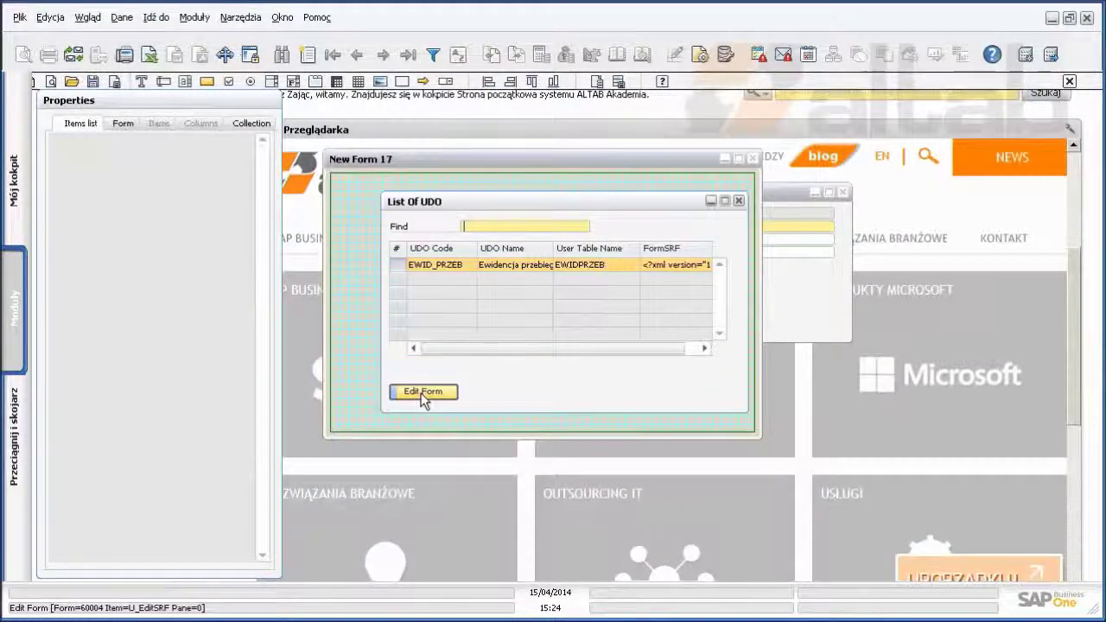
click(422, 394)
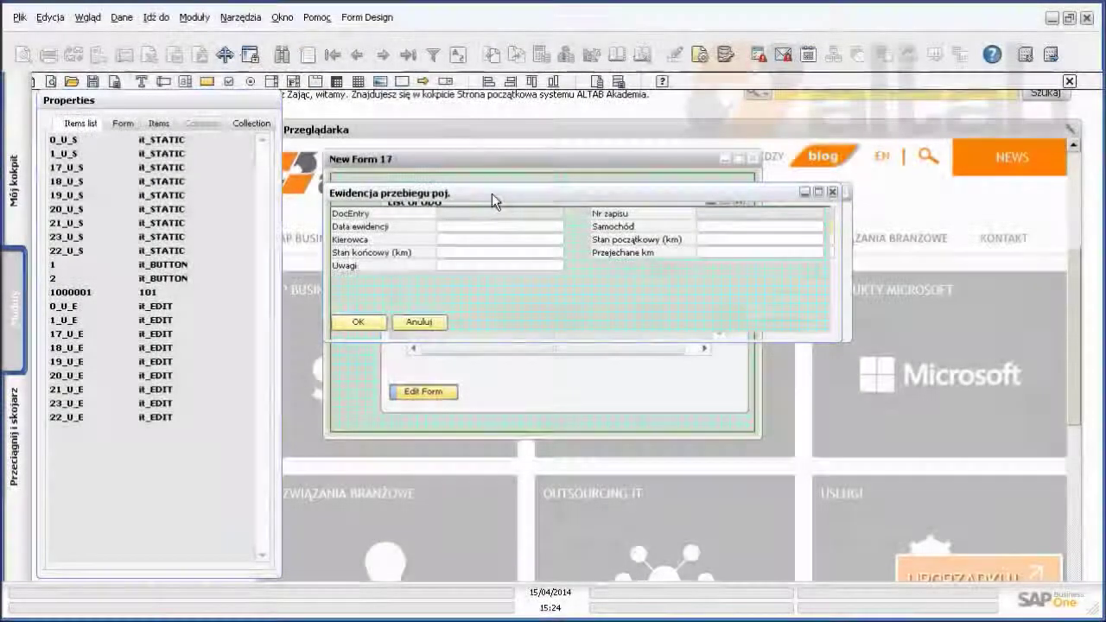
drag(487, 200, 495, 209)
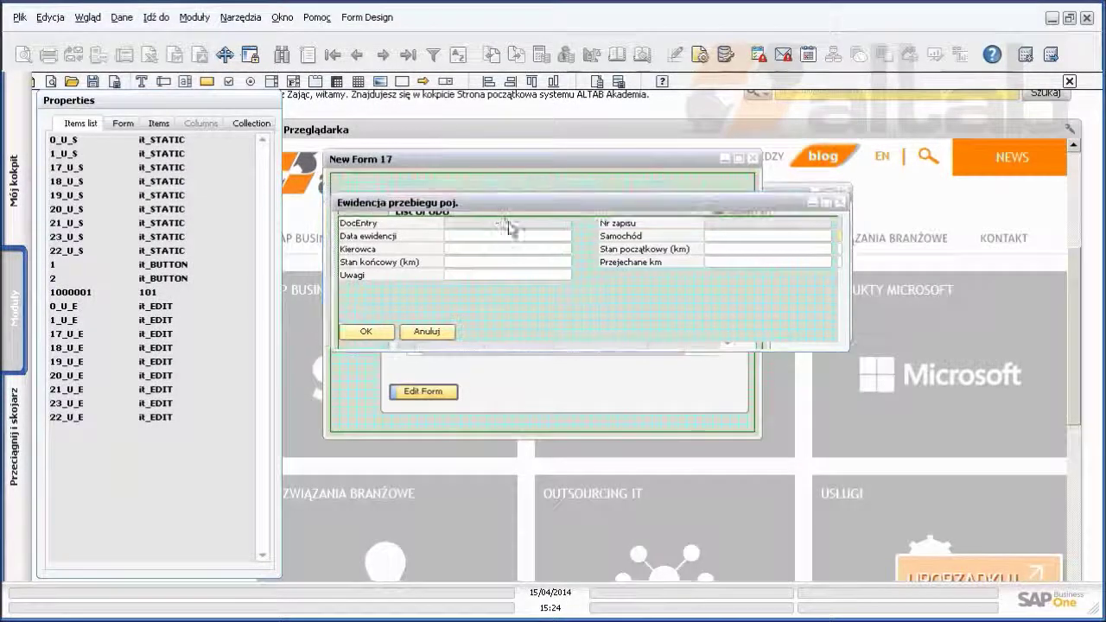
- Hide the DocEntry label and its input field by setting their Visible property to False
click(417, 223)
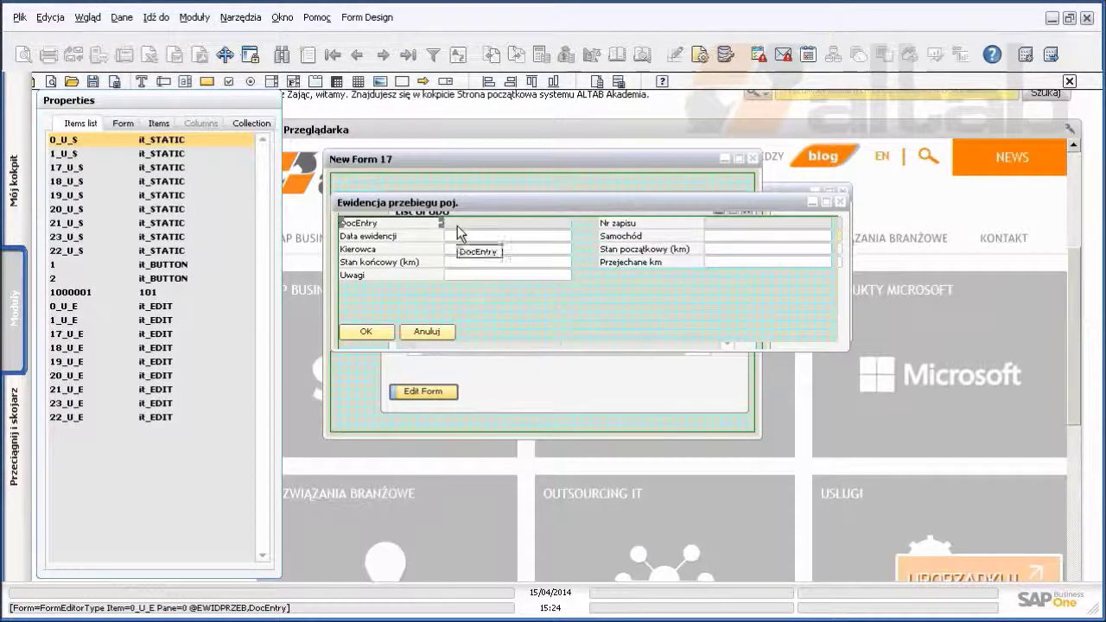
ctrl+click(457, 226)
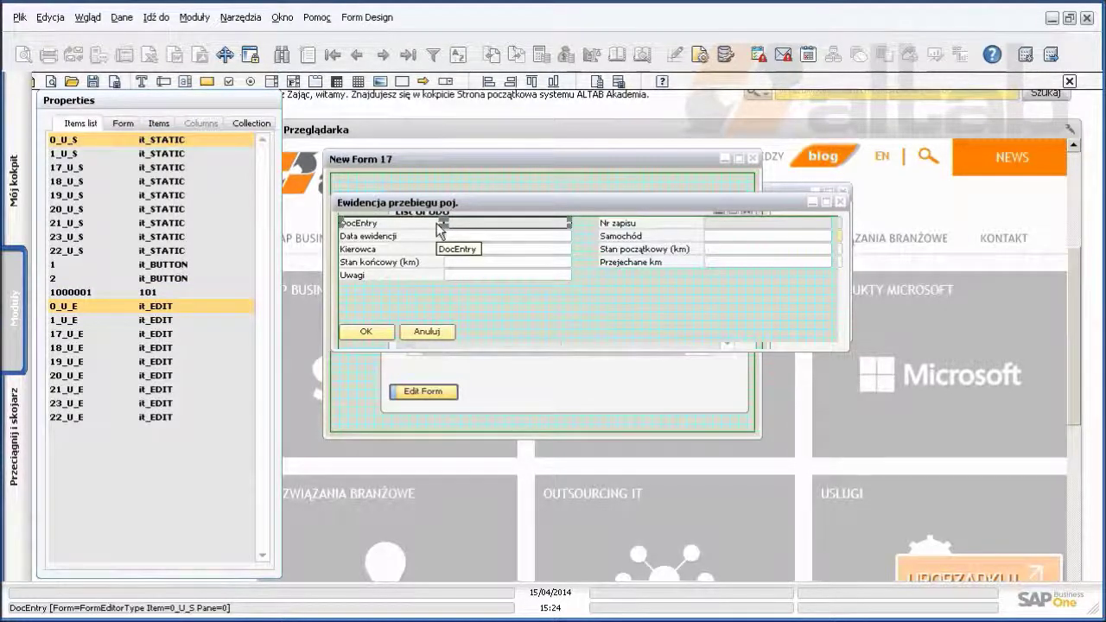
click(158, 125)
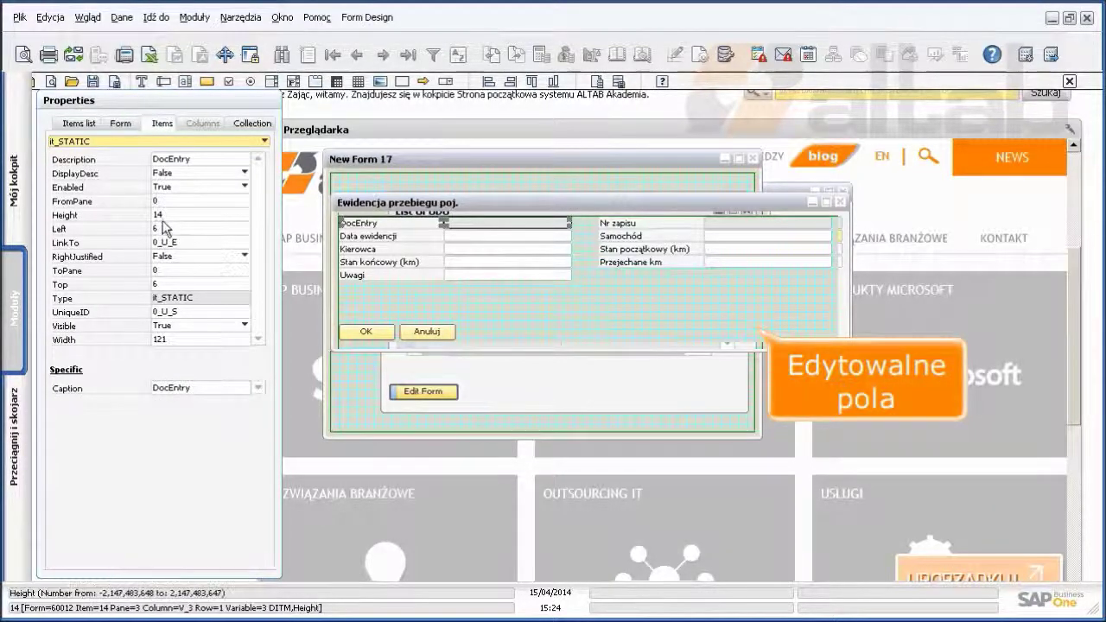
click(173, 331)
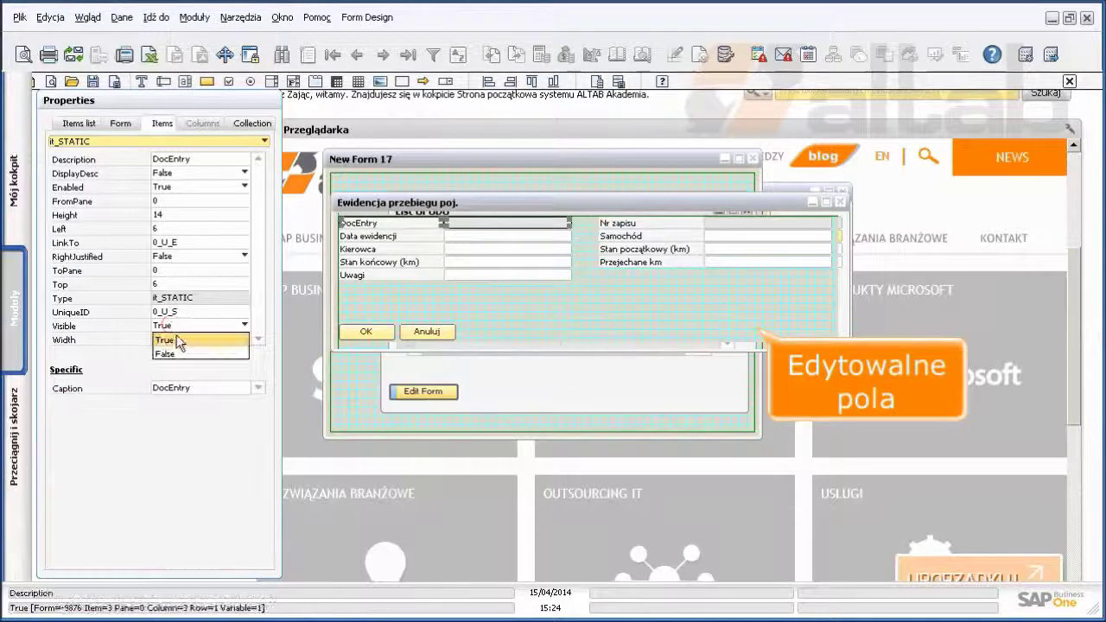
click(173, 354)
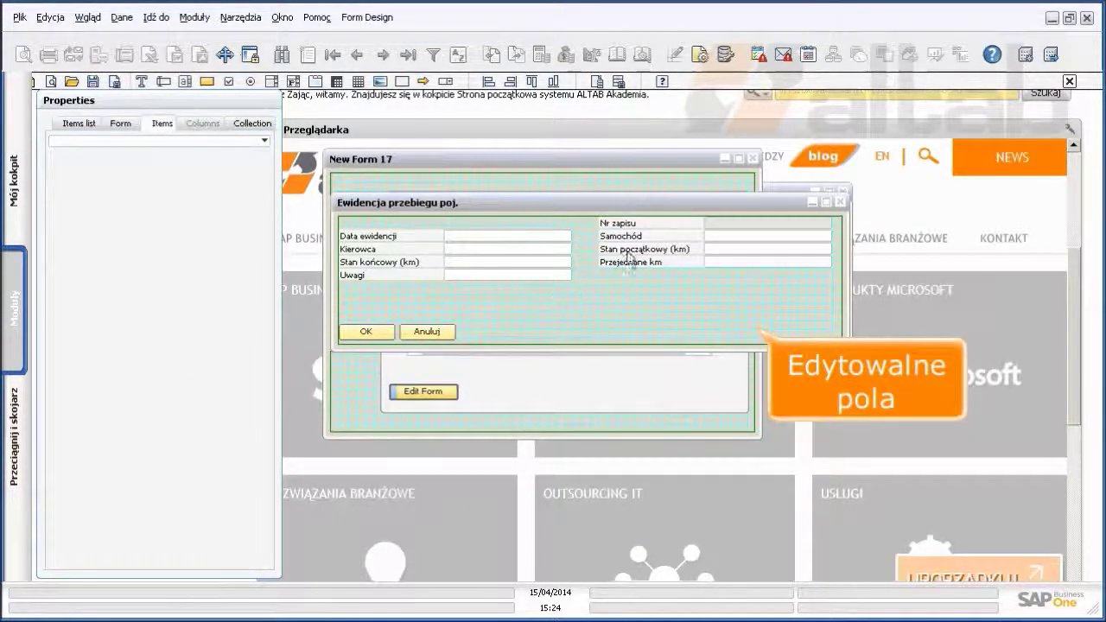
- Move the Nr zapisu label and field toward the Data ewidencji column and left-align the two labels
click(696, 224)
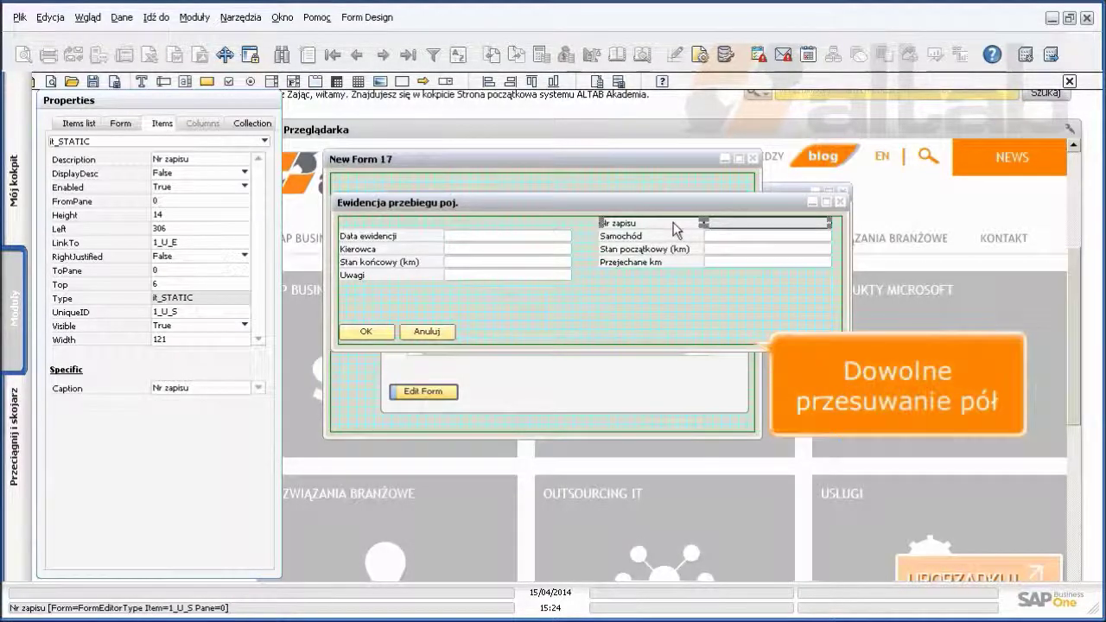
drag(657, 228, 578, 227)
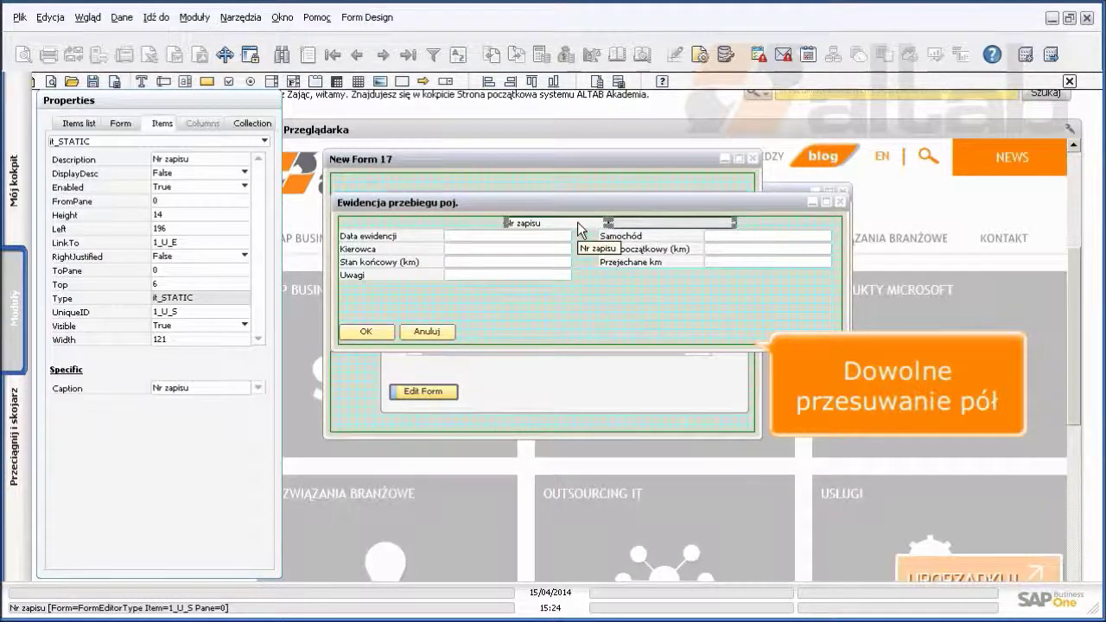
click(585, 245)
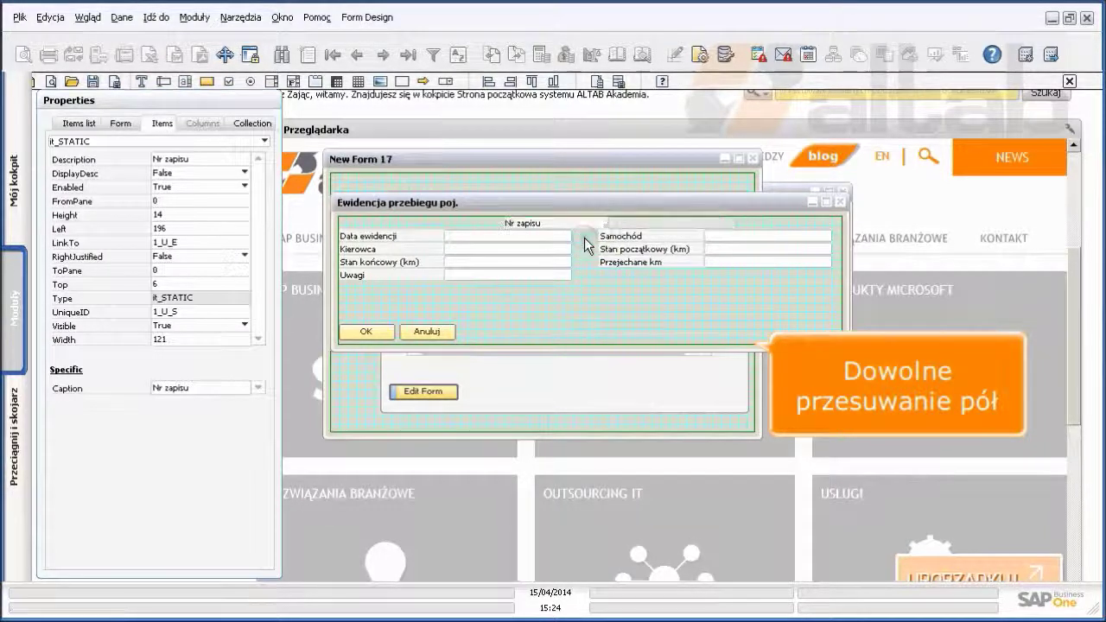
click(433, 235)
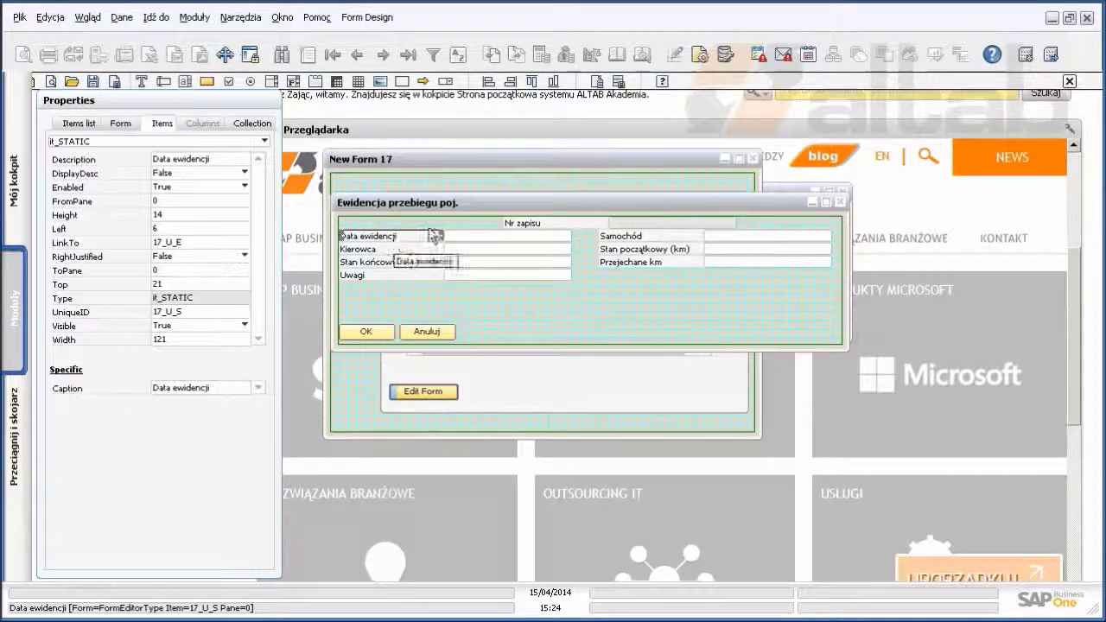
ctrl+click(510, 222)
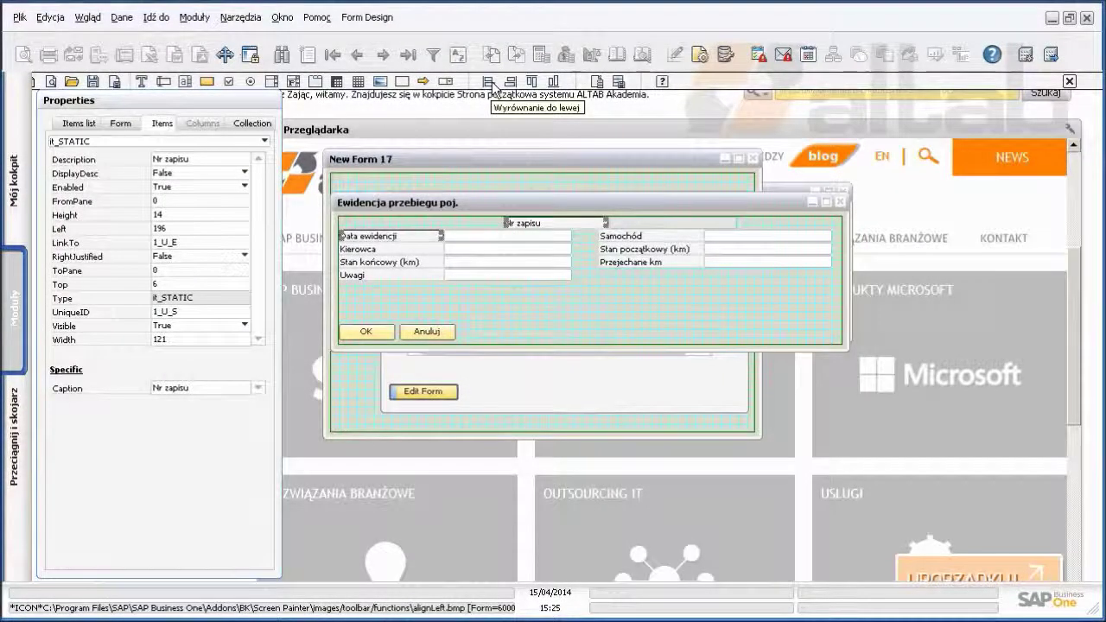
click(489, 82)
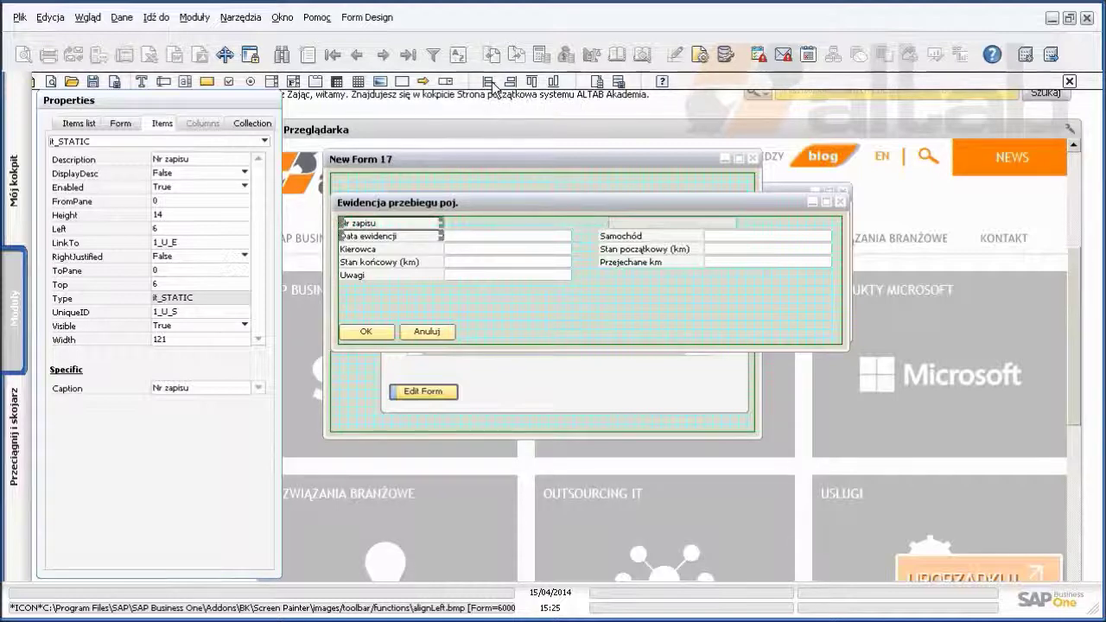
- Left-align the Nr zapisu input field with the Data ewidencji input field
click(491, 233)
ctrl+click(699, 221)
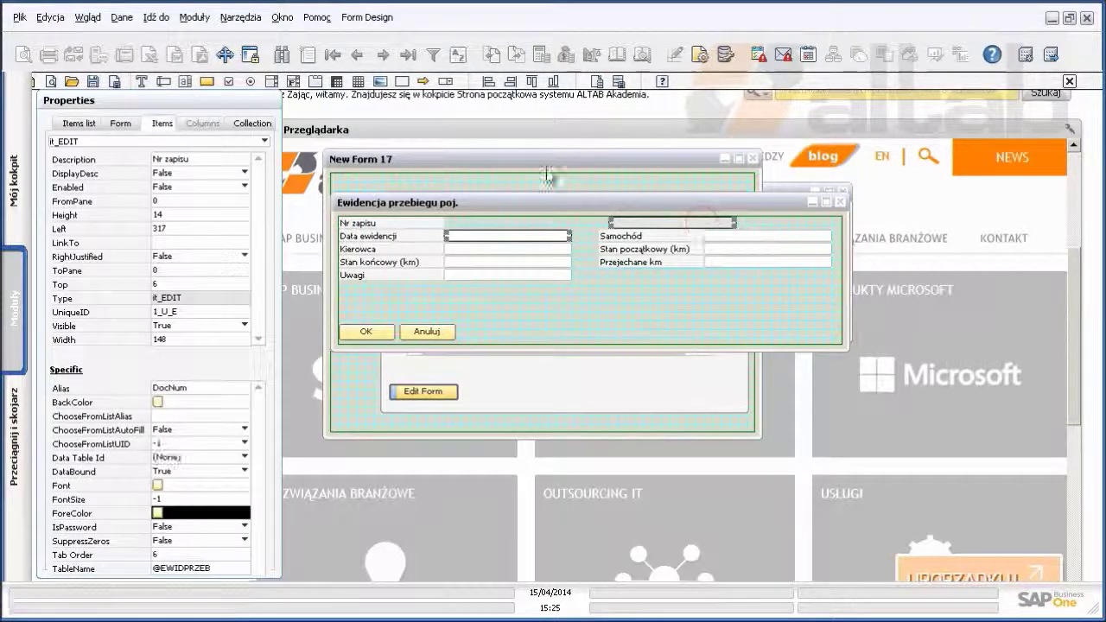
click(489, 83)
click(596, 301)
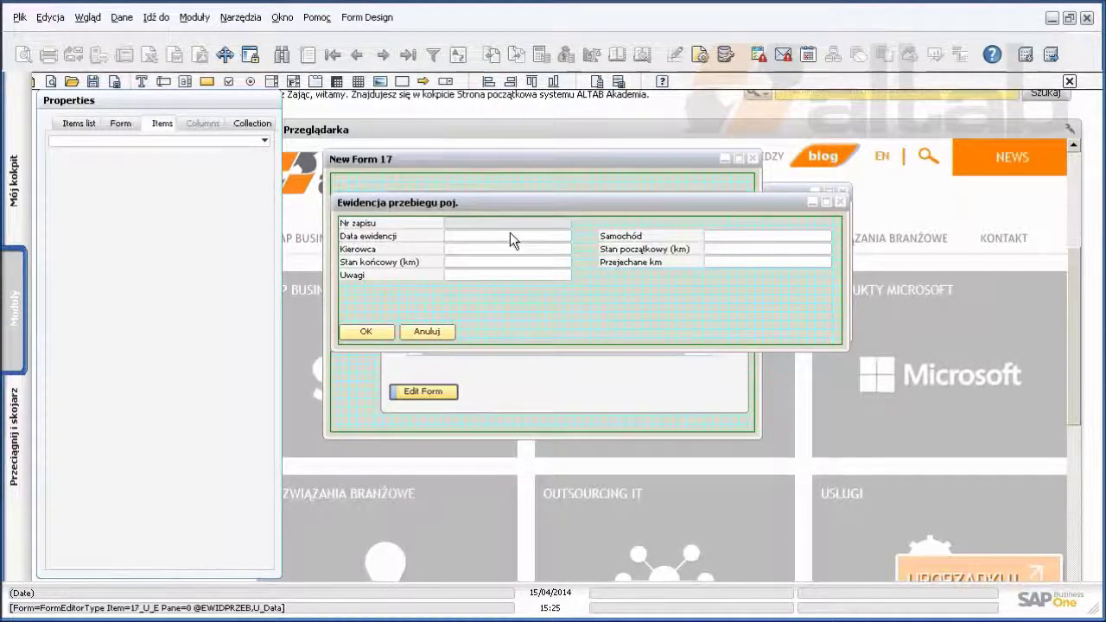
- Create a new entry in the form's Choose From Lists collection for the Kierowca input field
click(453, 248)
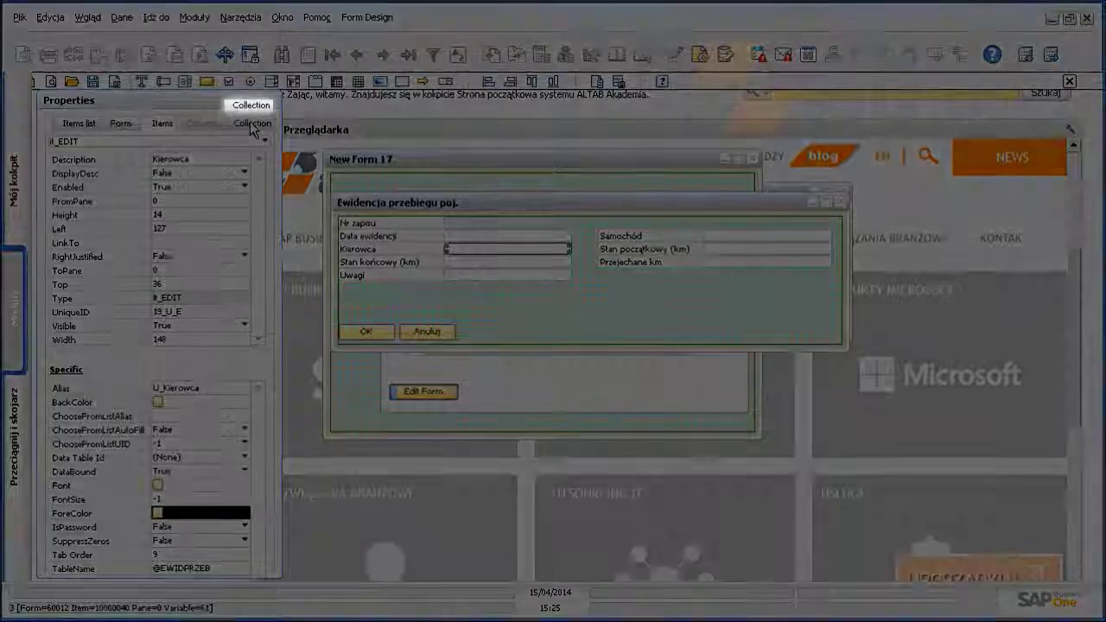
click(252, 124)
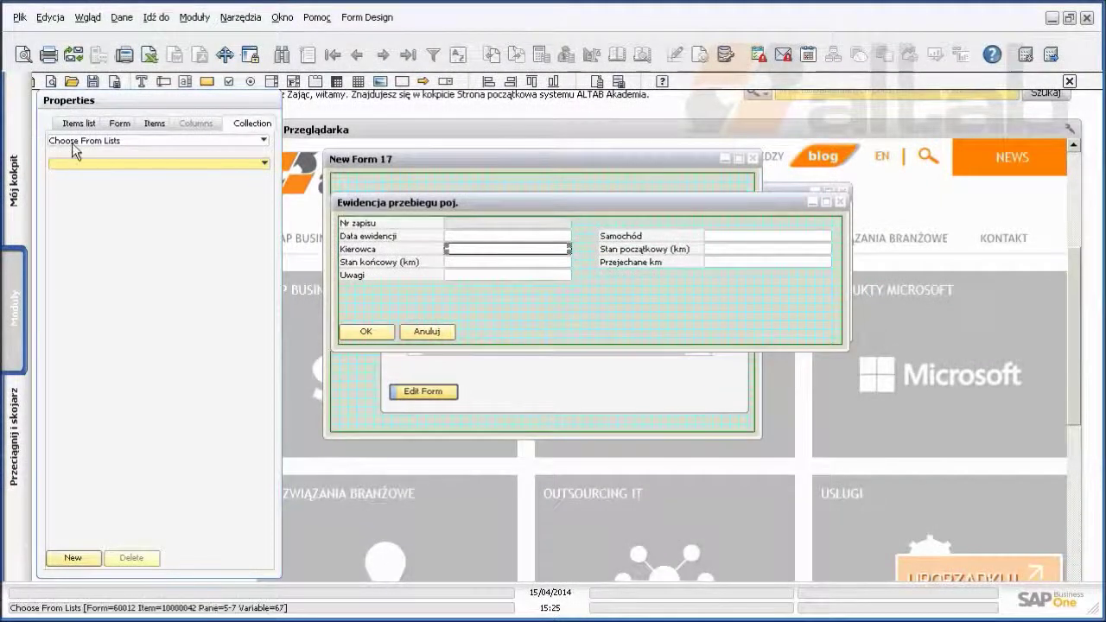
click(78, 143)
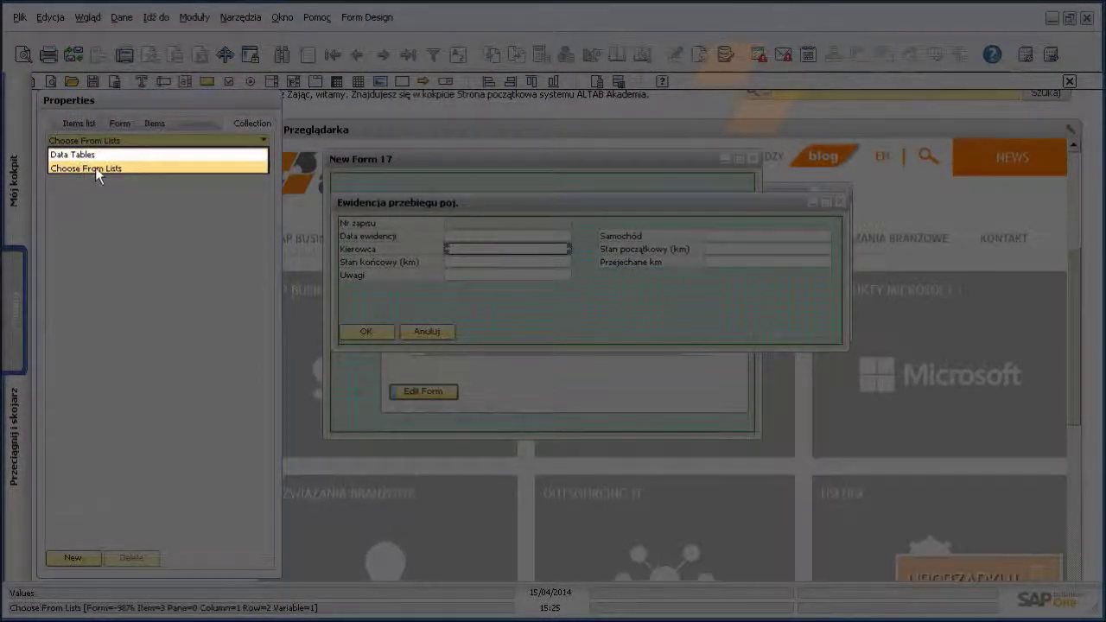
click(95, 166)
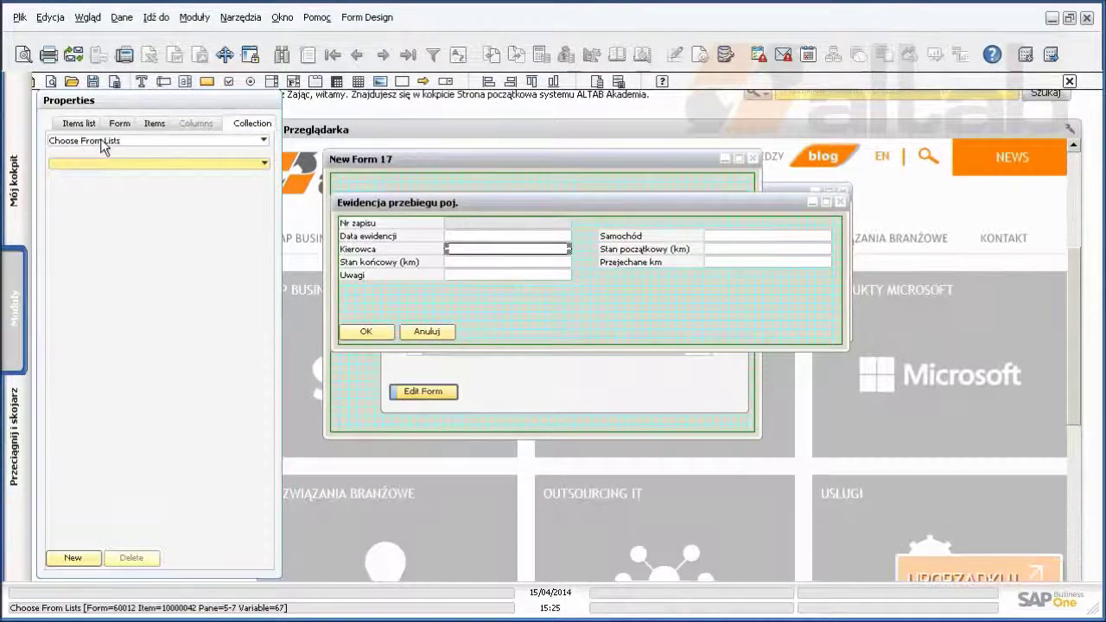
click(122, 164)
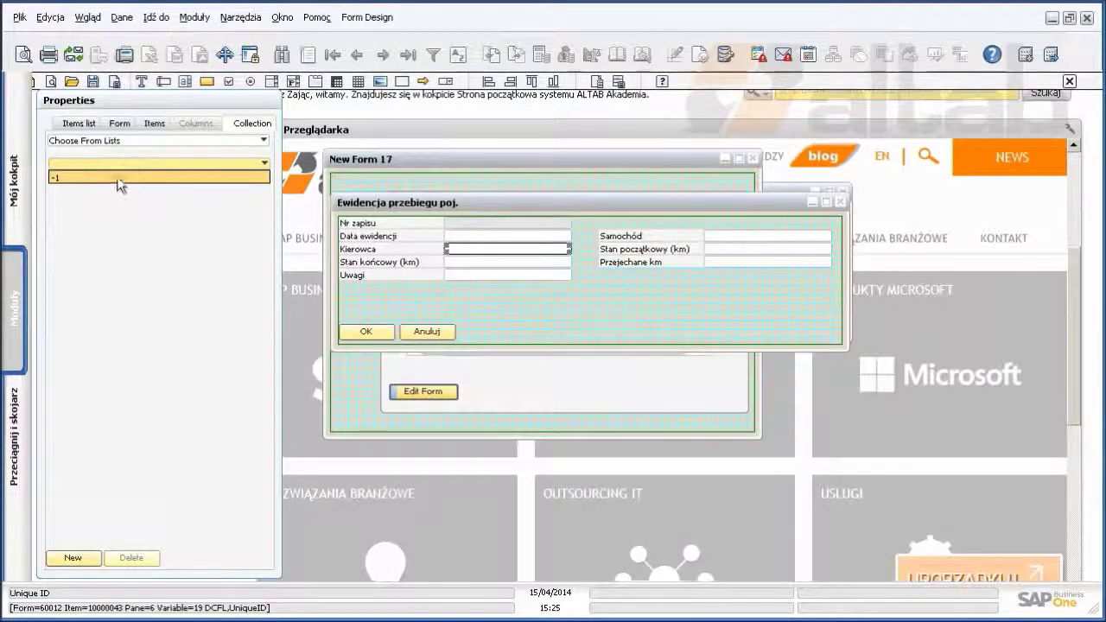
click(86, 558)
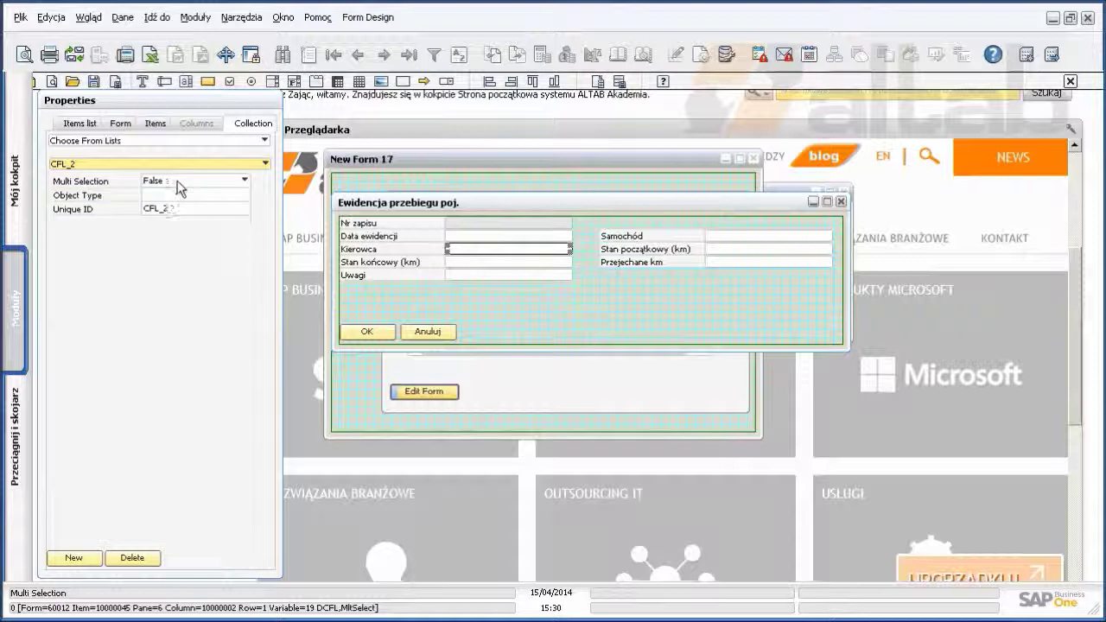
- Set the new choose-from list's Object Type to KIEROWCA, keeping Multi Selection at False
click(178, 182)
click(174, 195)
click(161, 197)
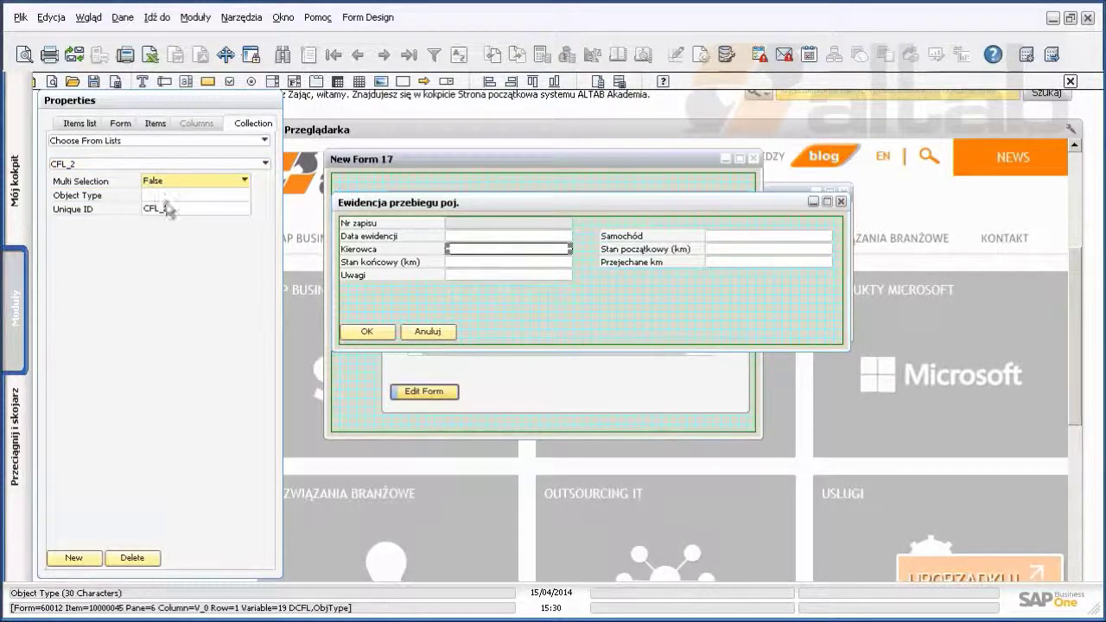
click(153, 196)
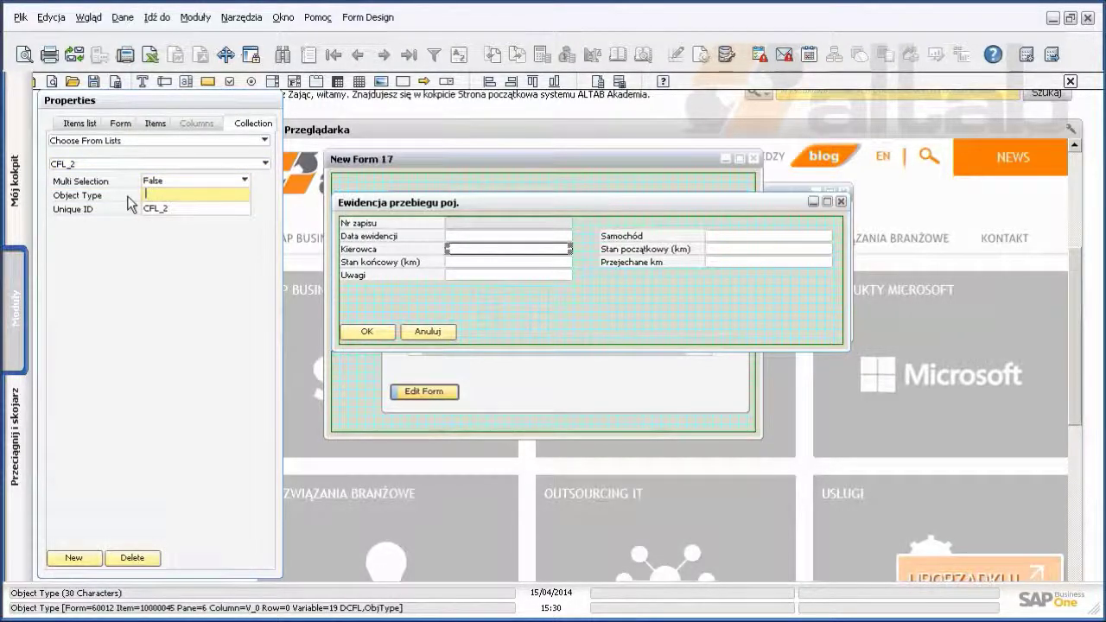
text(17)
text(EROWCA)
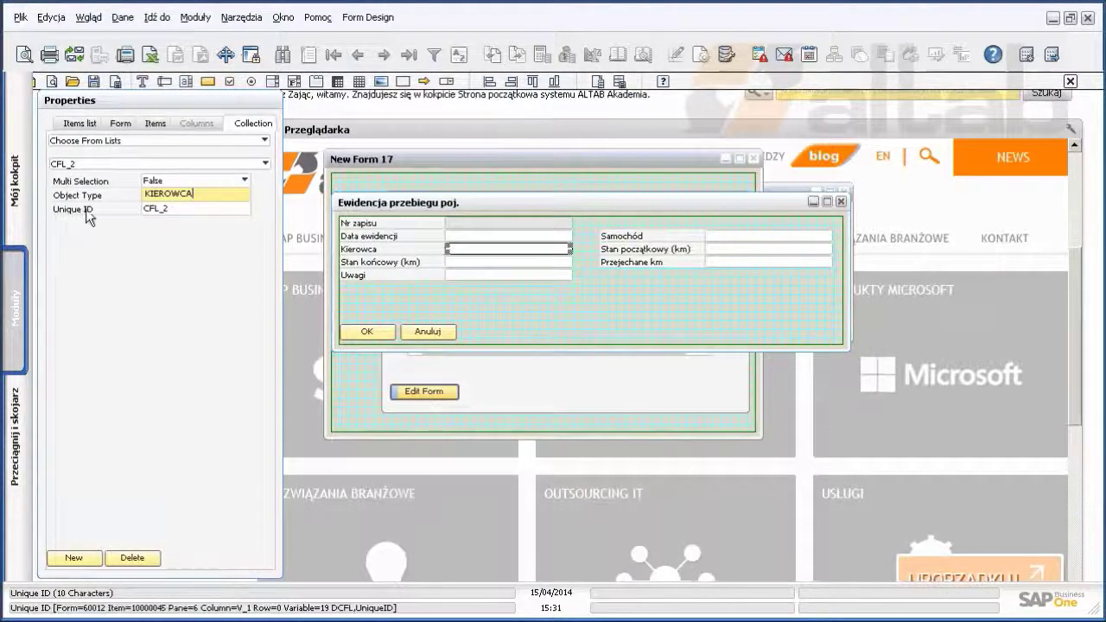
- Set the Unique ID of the KIEROWCA choose-from list to CFL_KIER
click(172, 208)
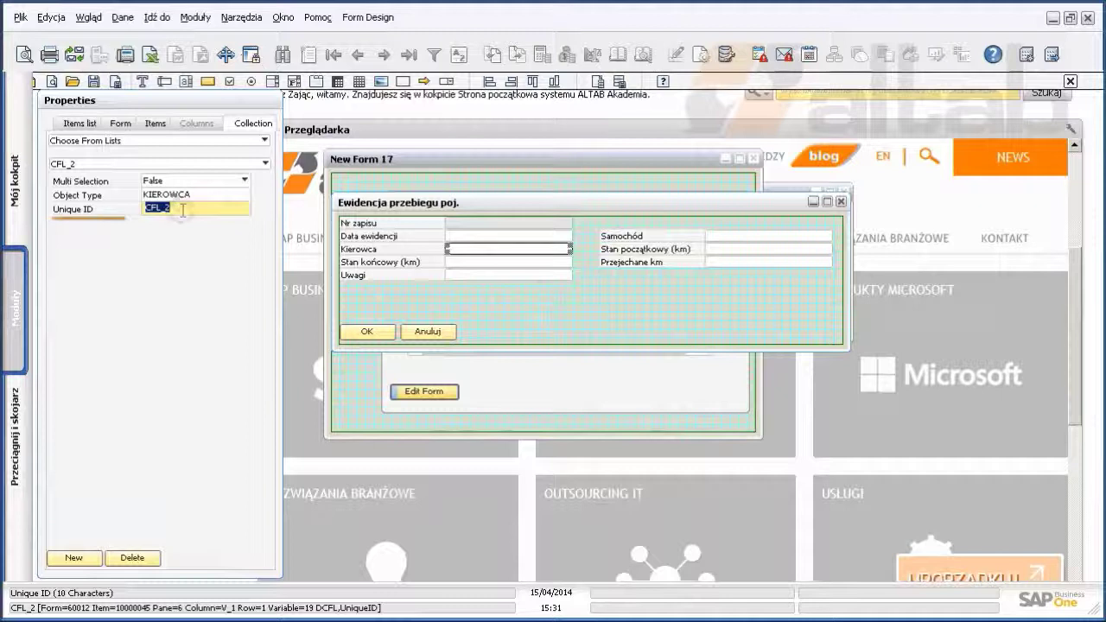
click(173, 209)
key(BackSpace)
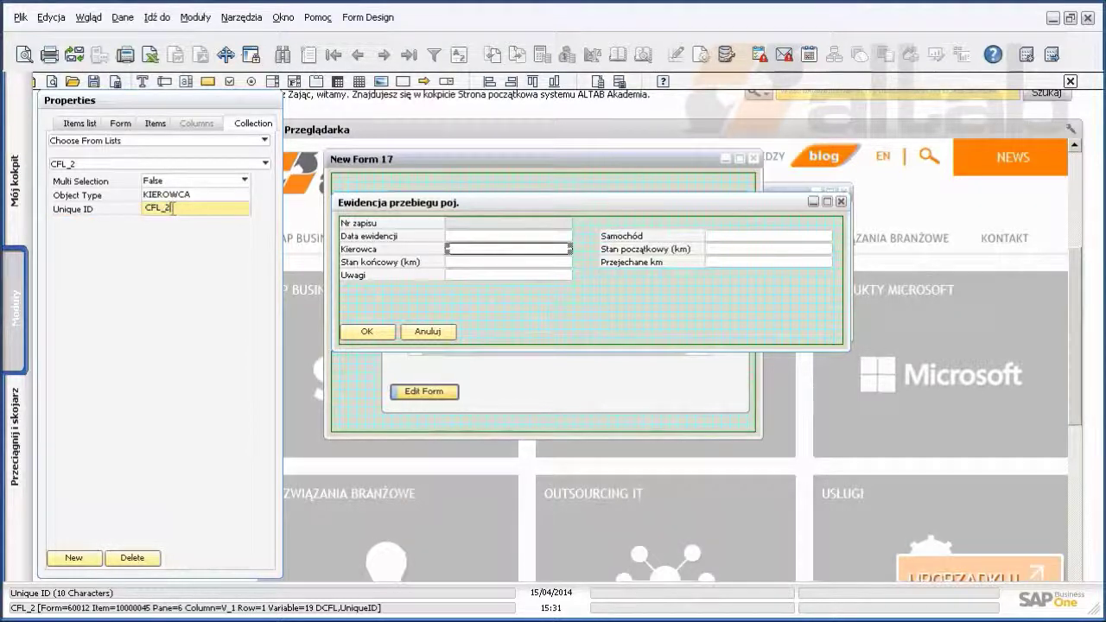
text(KIER)
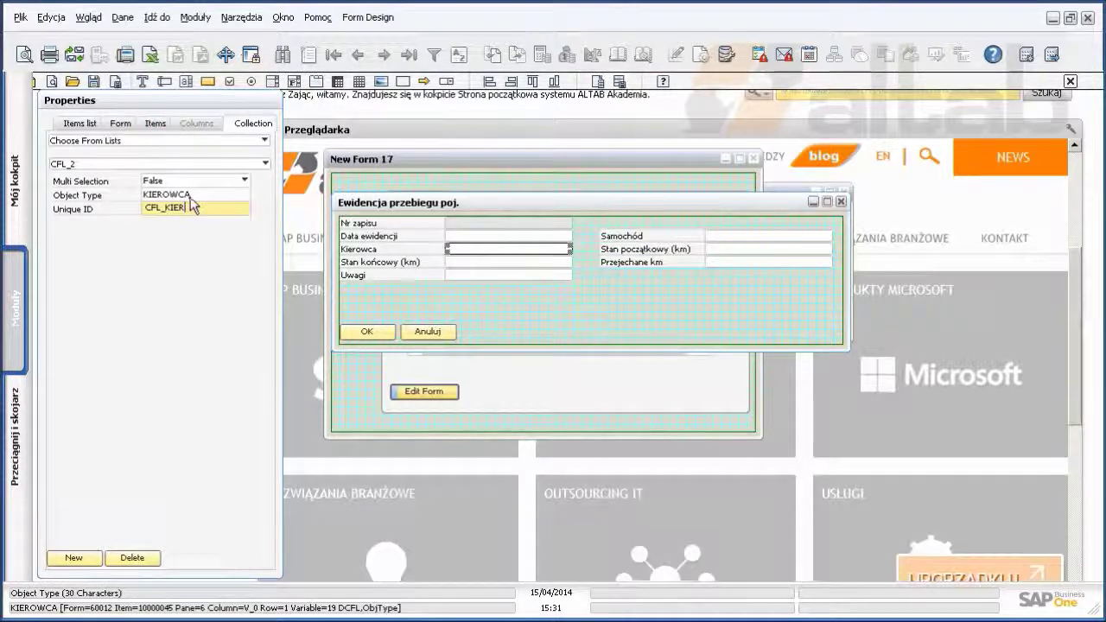
click(190, 197)
- Add another choose-from list with Object Type SAMOCHOD and Unique ID CFL_SAM
click(74, 558)
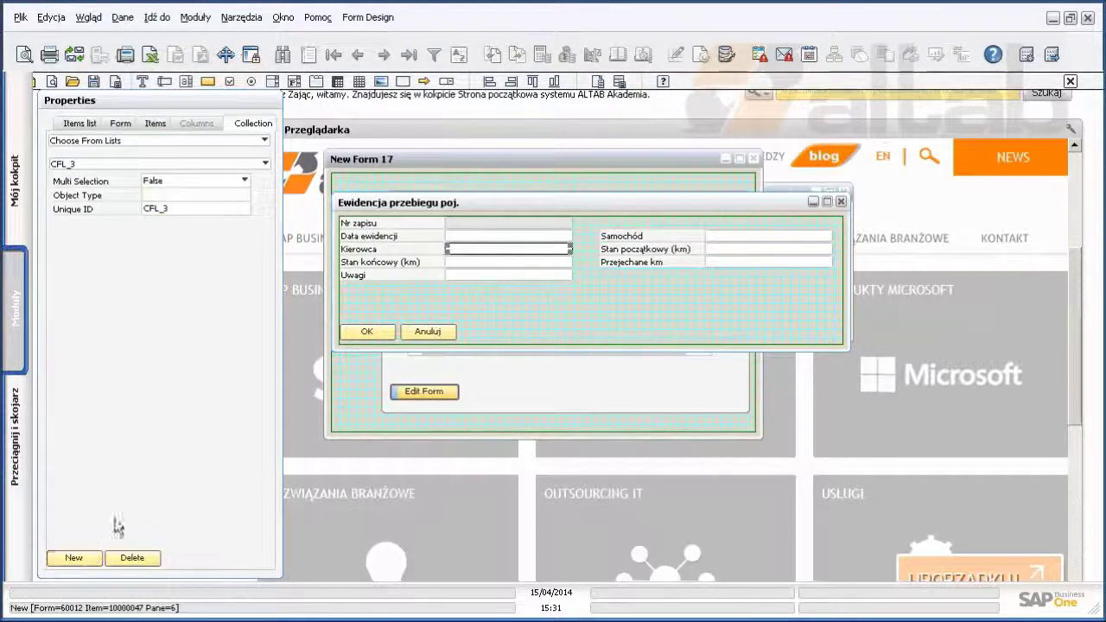
click(188, 195)
text(SAMOCHOD)
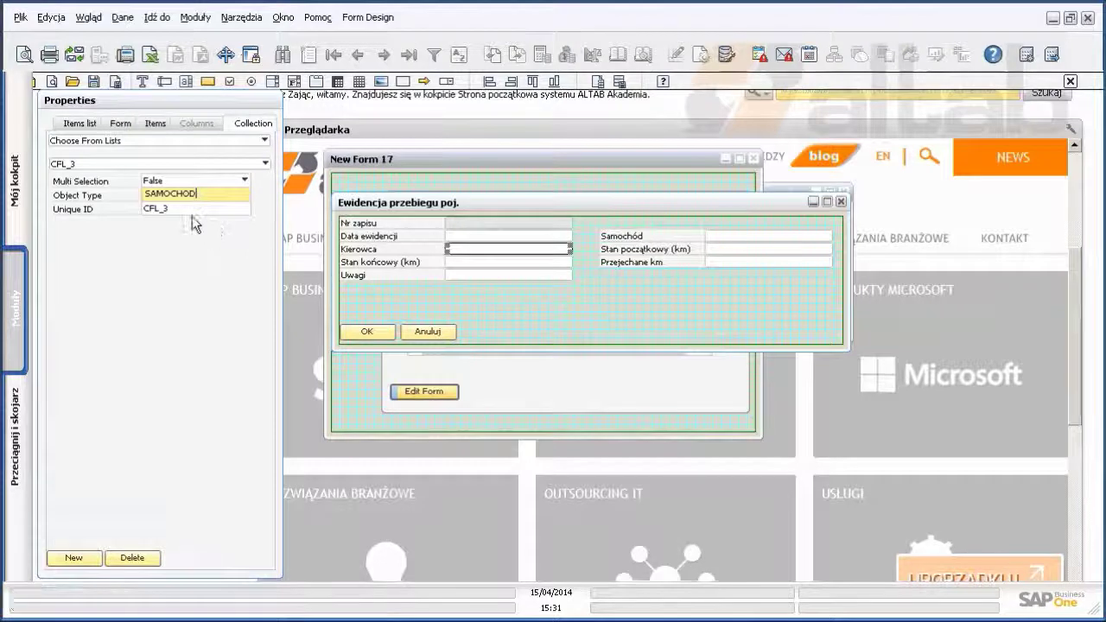
click(180, 209)
click(180, 209)
key(BackSpace)
text(SAM)
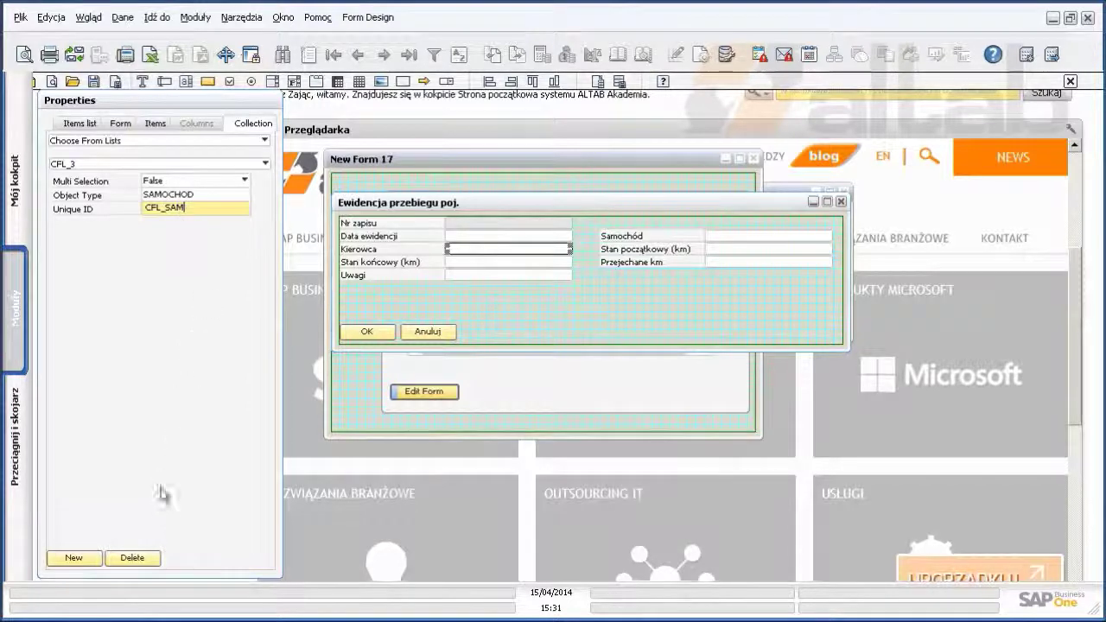
click(175, 195)
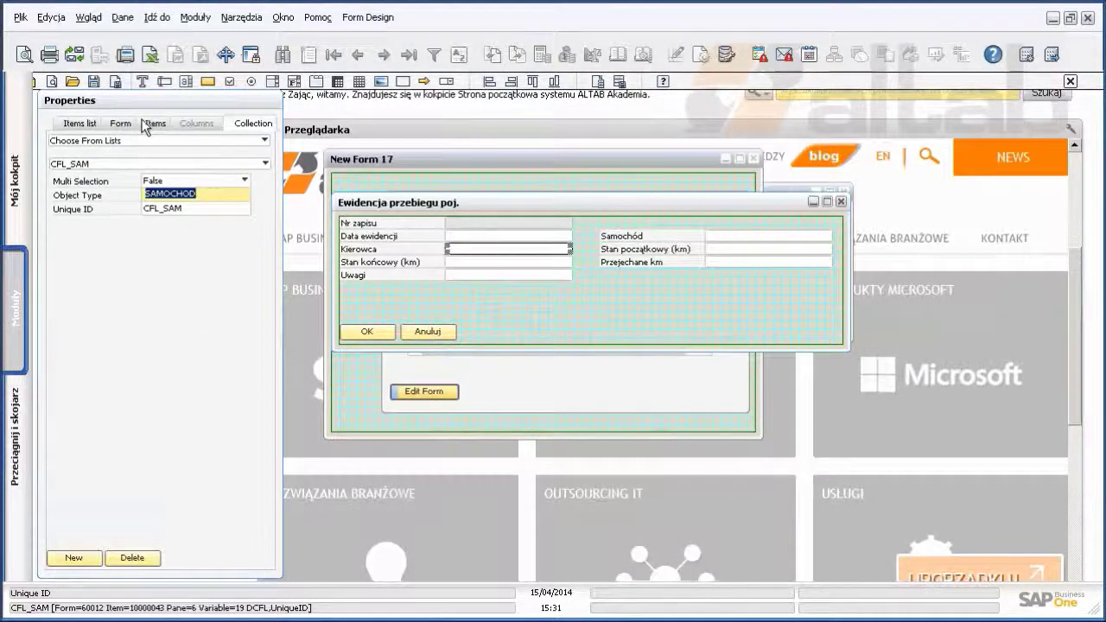
- Link the Kierowca input field to the CFL_KIER choose-from list, with Name as its alias and autofill set to True
click(480, 248)
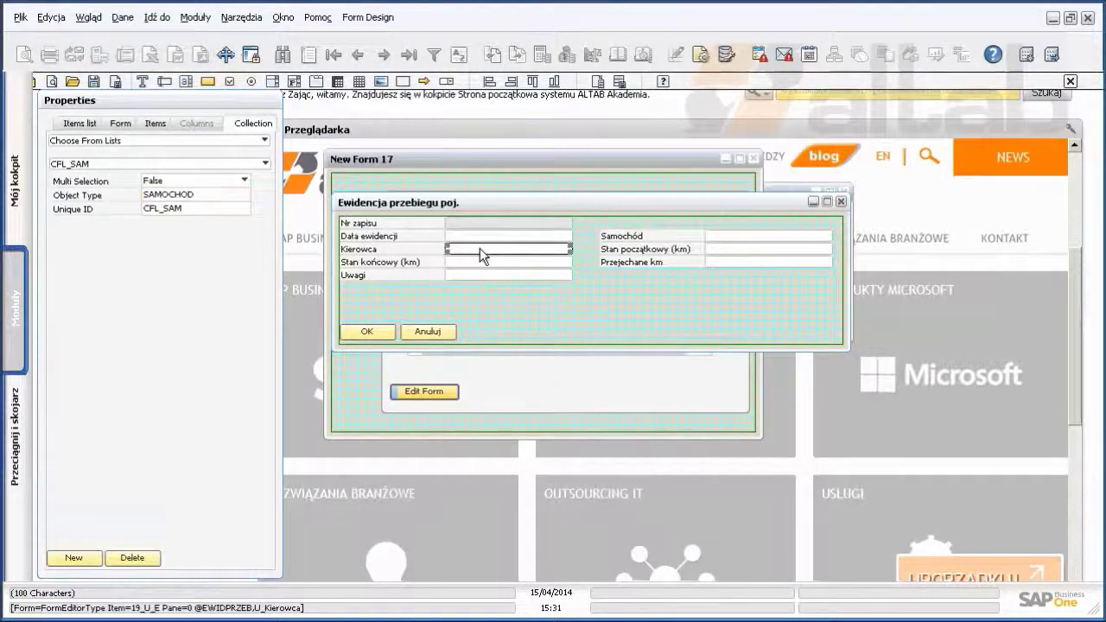
click(161, 123)
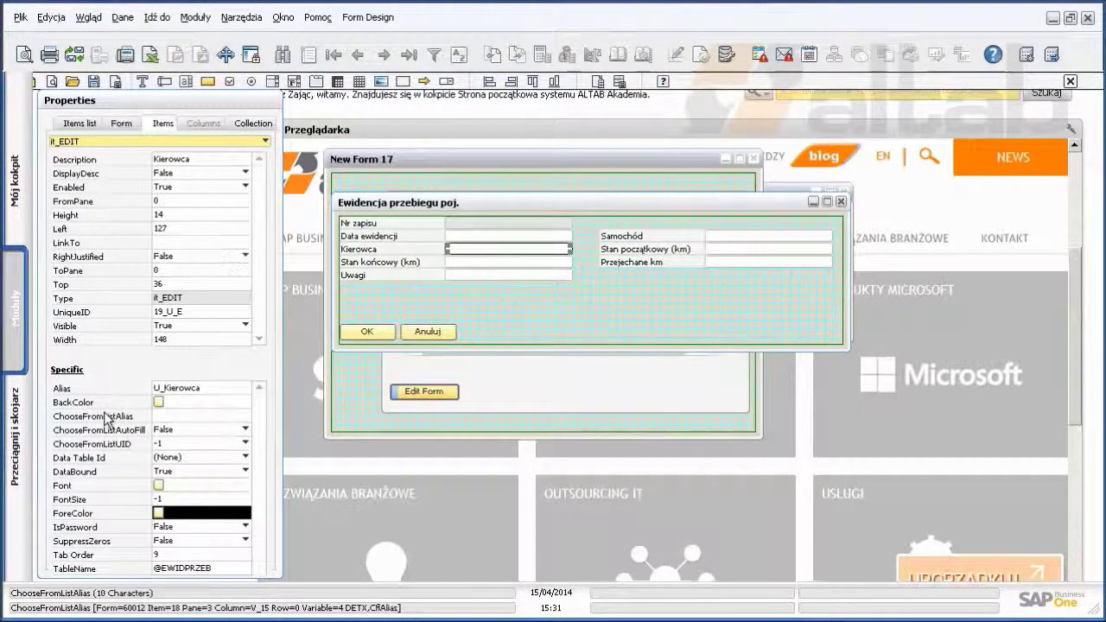
click(173, 446)
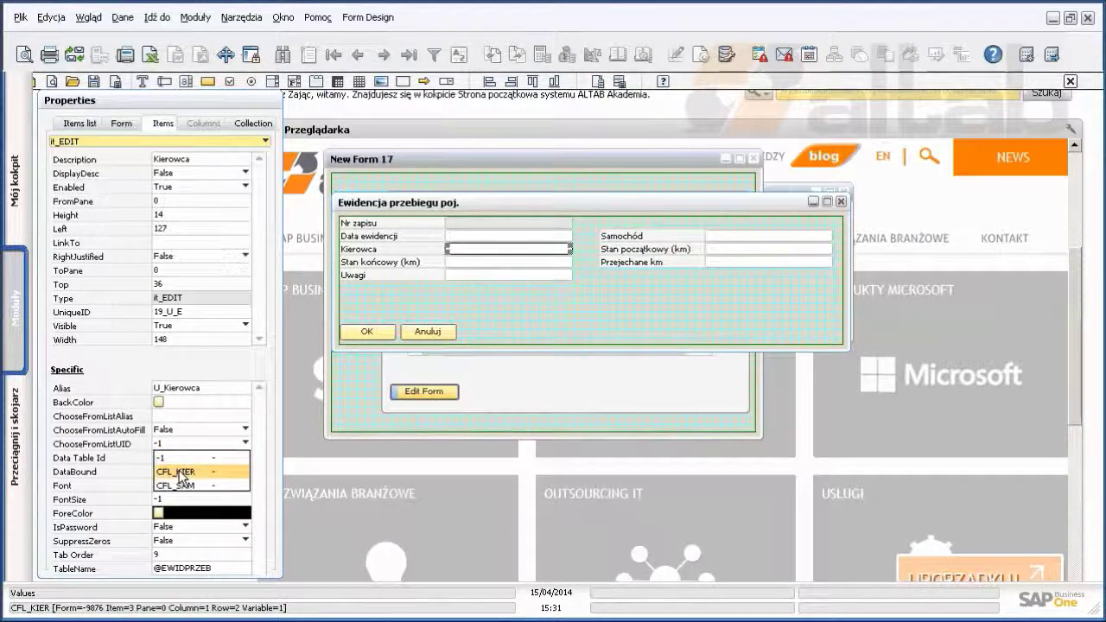
click(179, 473)
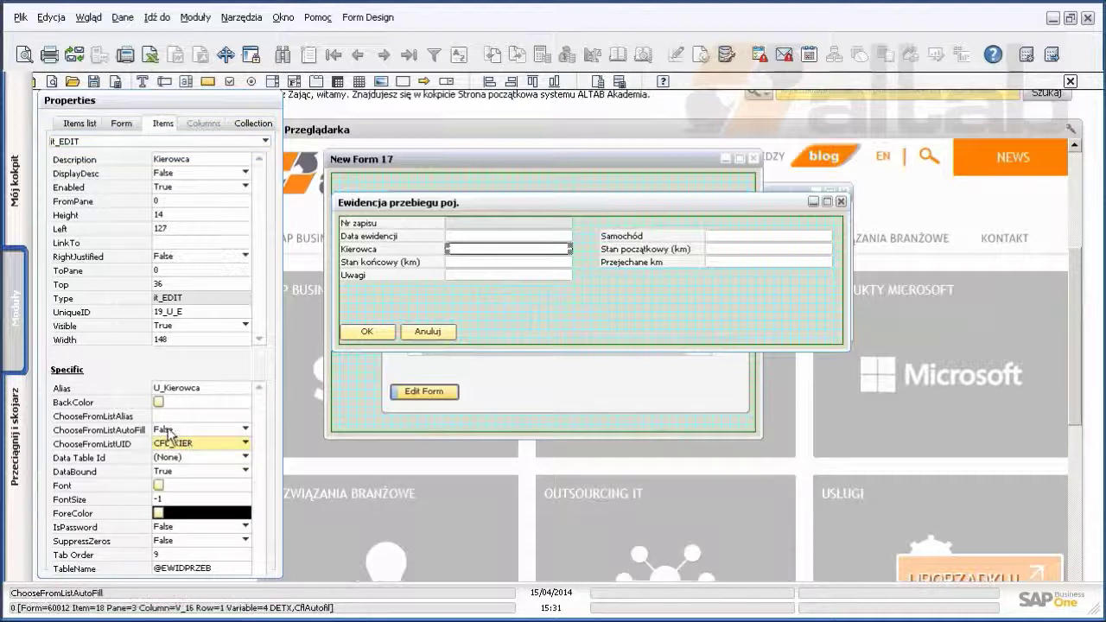
click(171, 418)
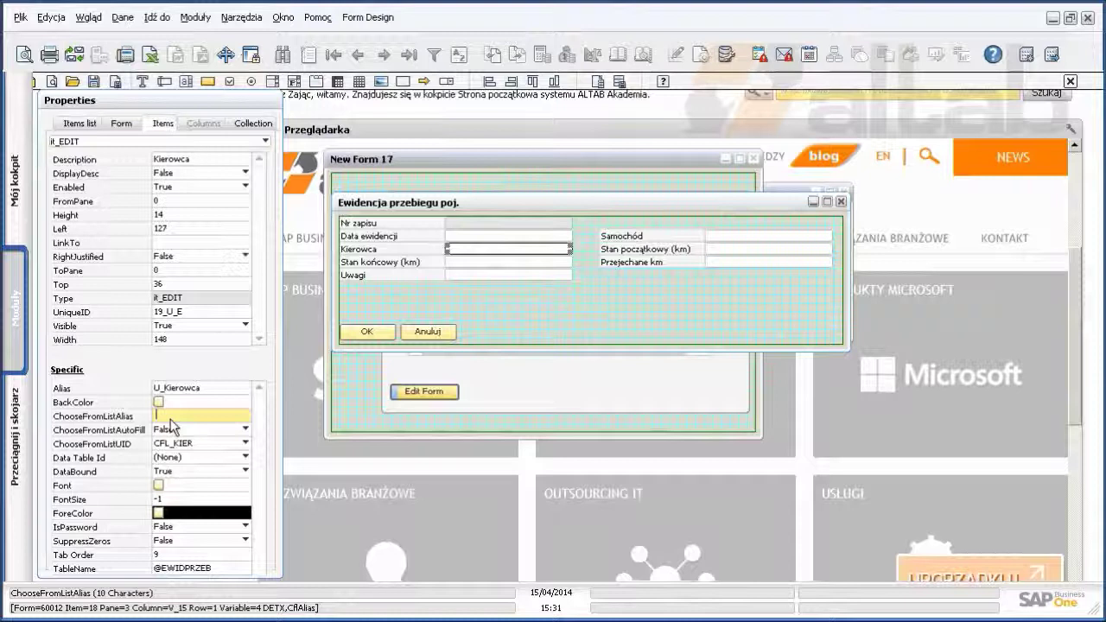
text(Name)
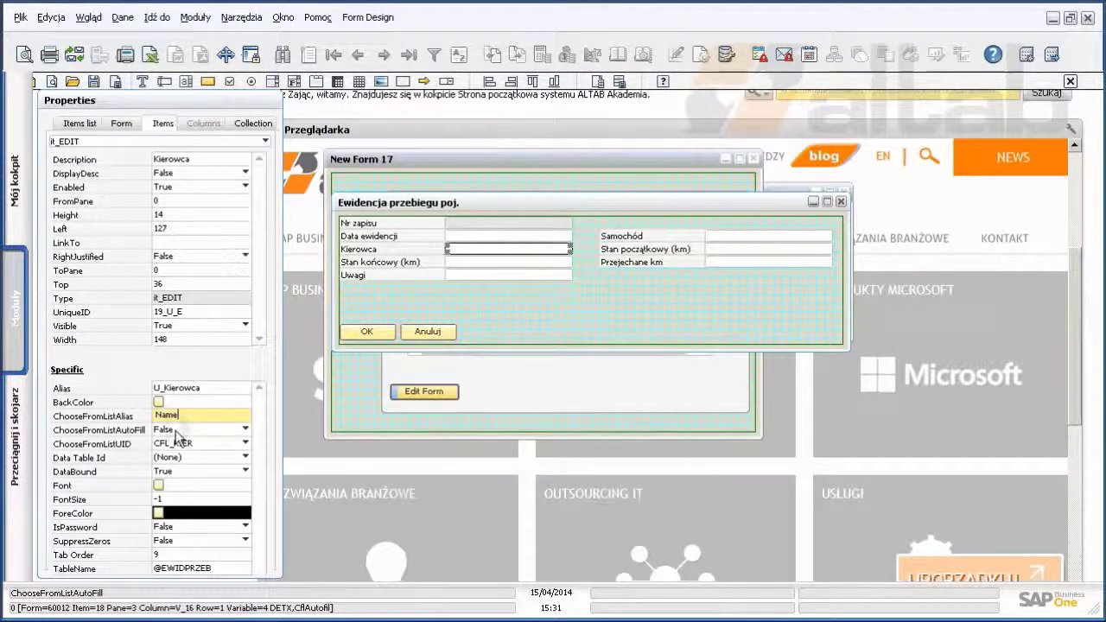
click(176, 430)
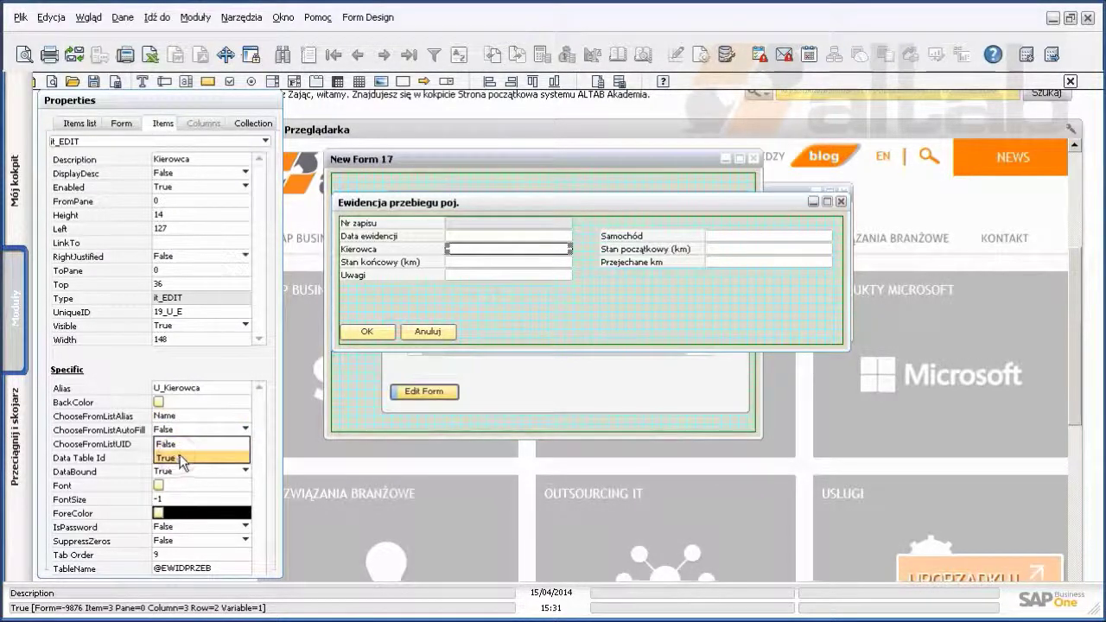
click(178, 457)
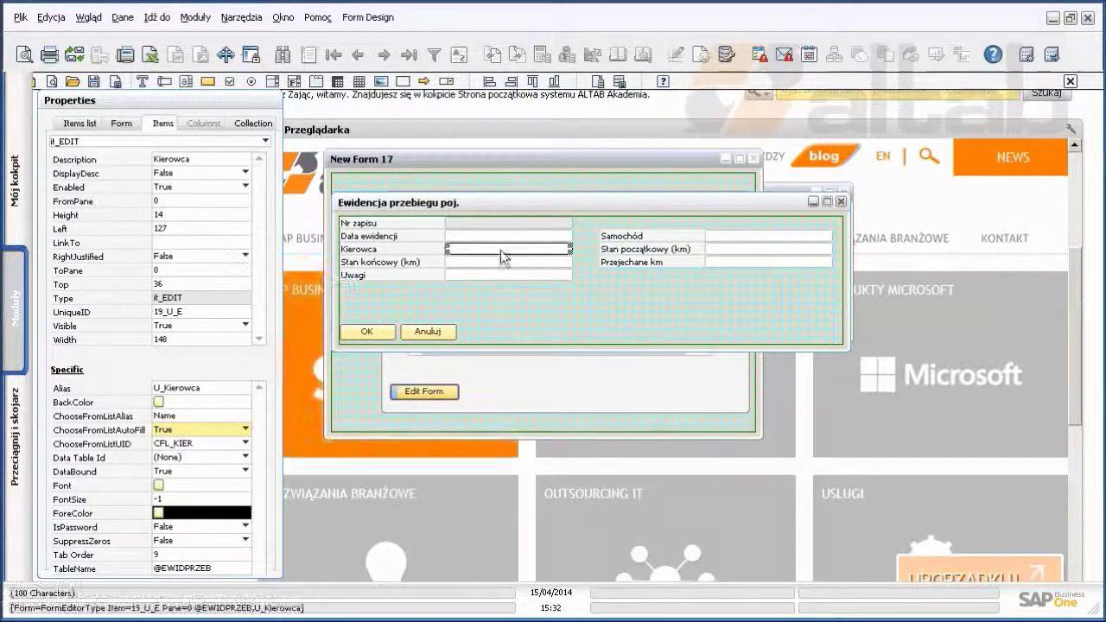
click(210, 389)
- Link the Samochód input field to the CFL_SAM choose-from list, with Code as its alias and autofill set to True
click(715, 236)
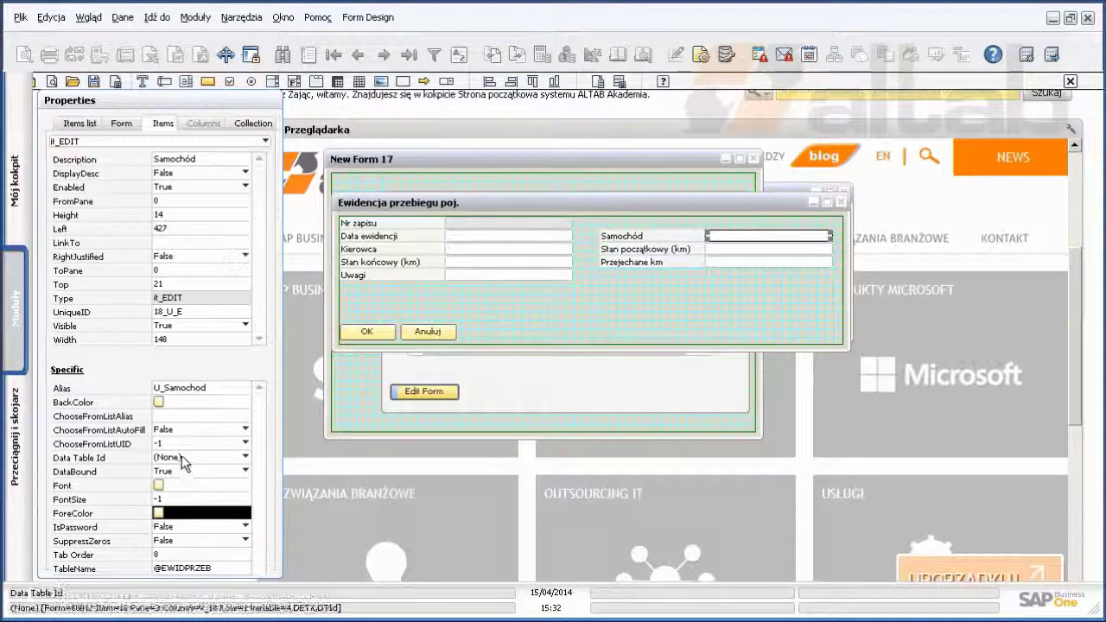
click(179, 445)
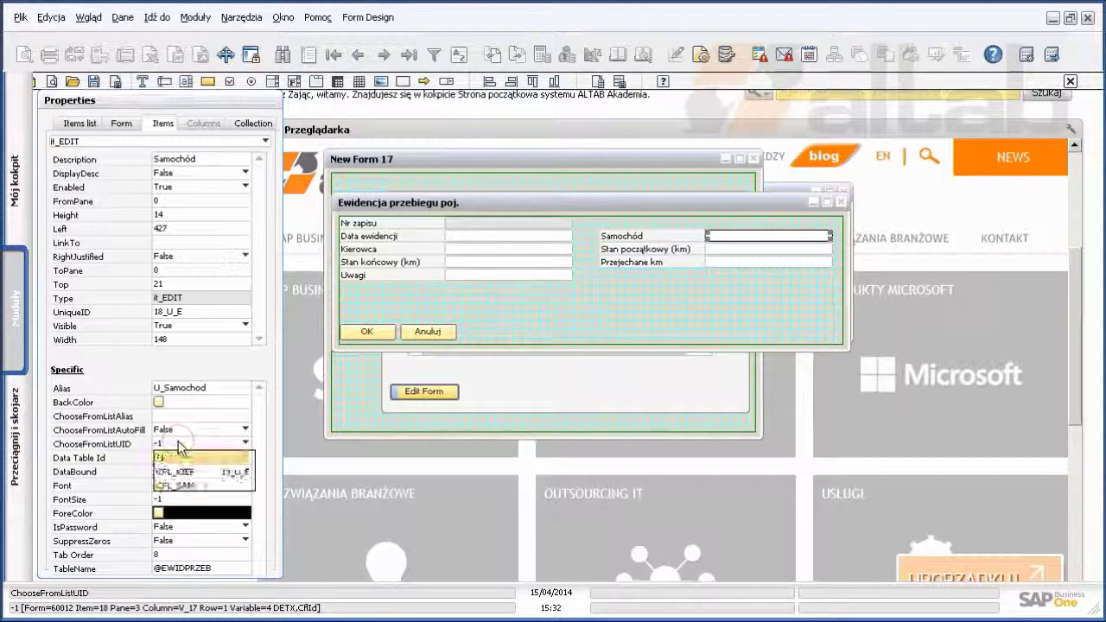
click(195, 484)
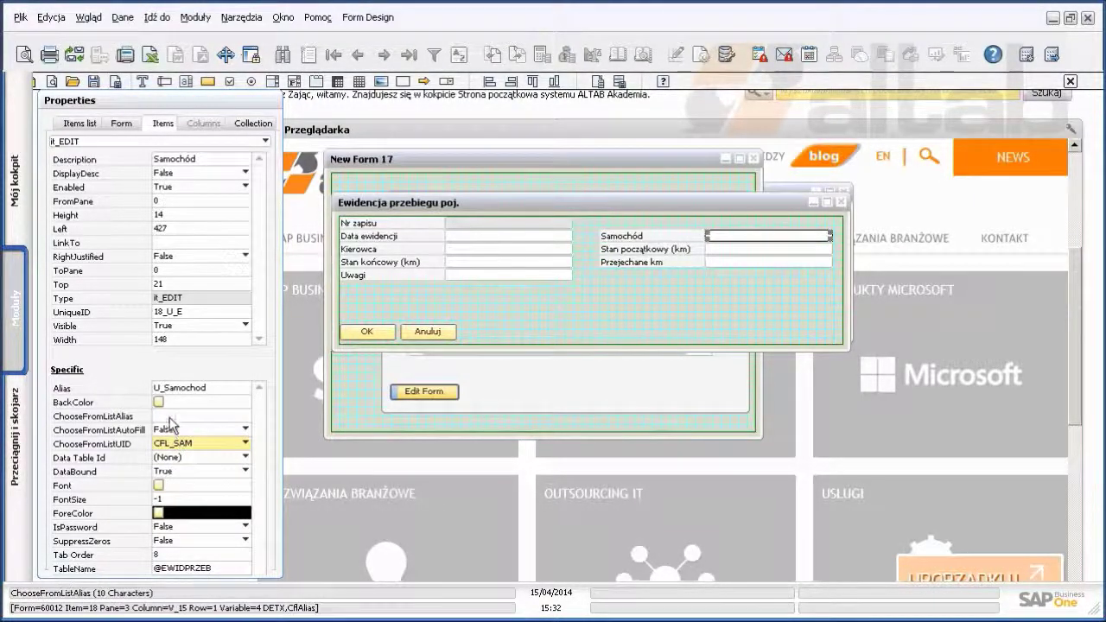
click(190, 417)
text(Code)
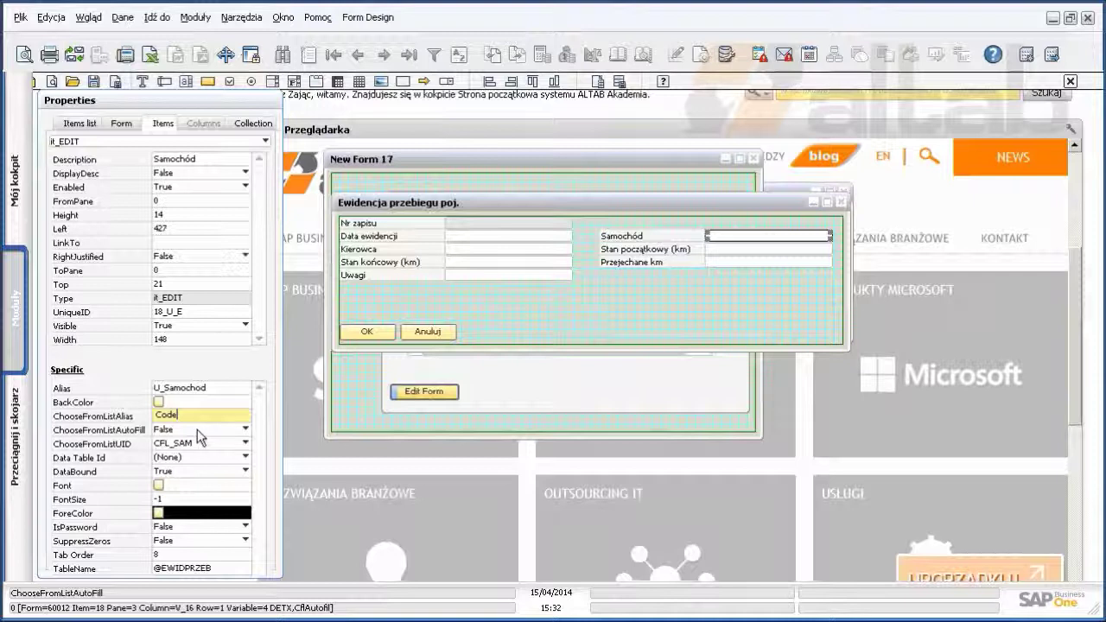
click(197, 429)
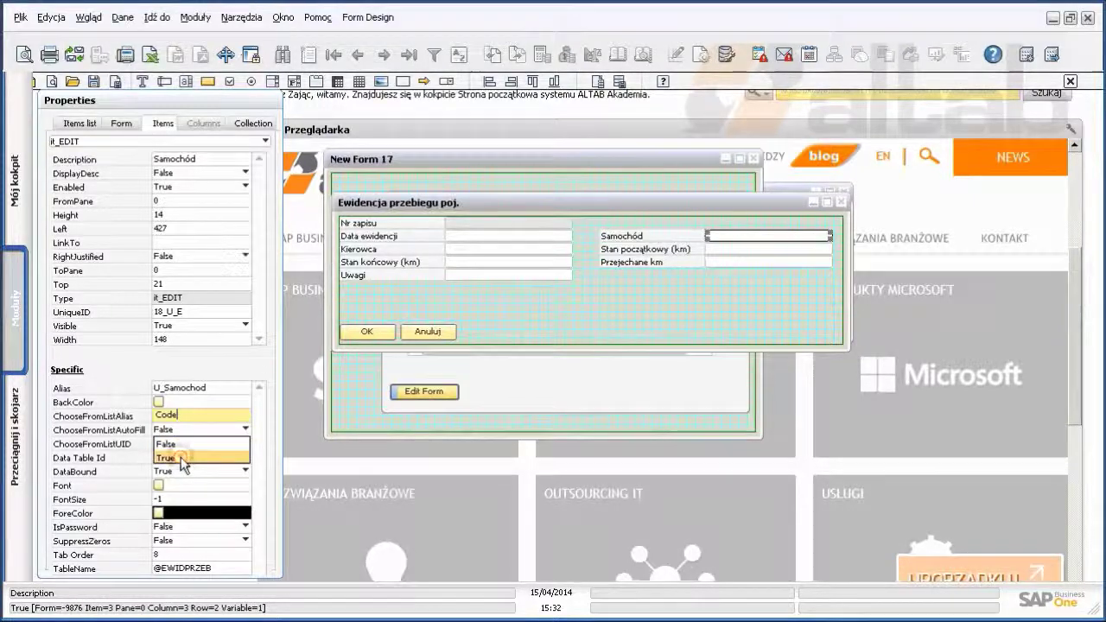
click(182, 457)
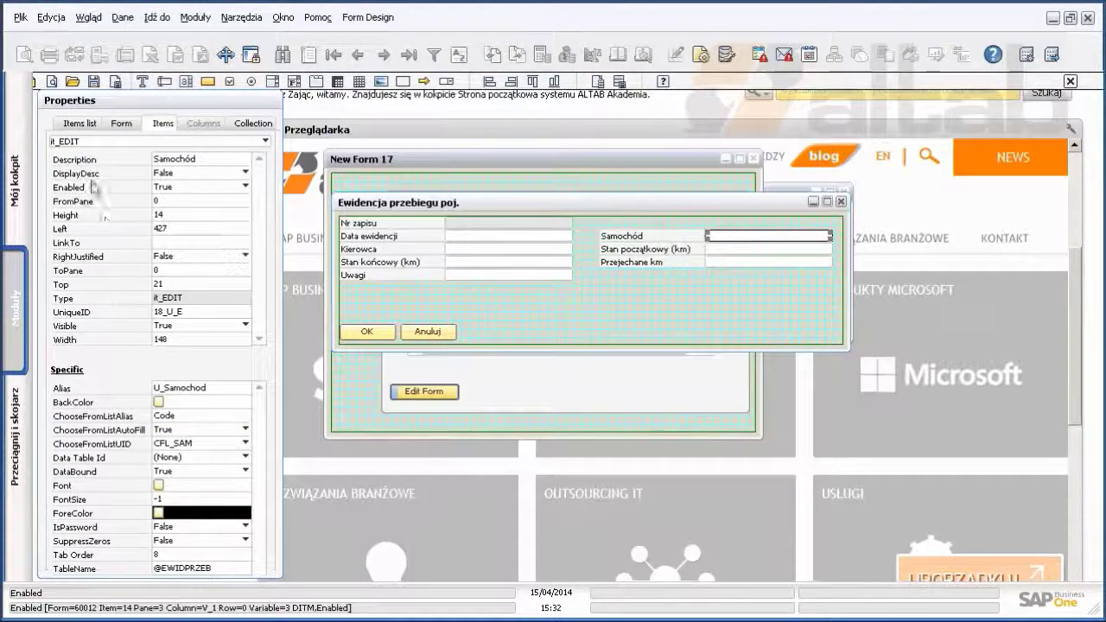
- Preview the form and test the Kierowca field by choosing the first driver from its list
click(53, 83)
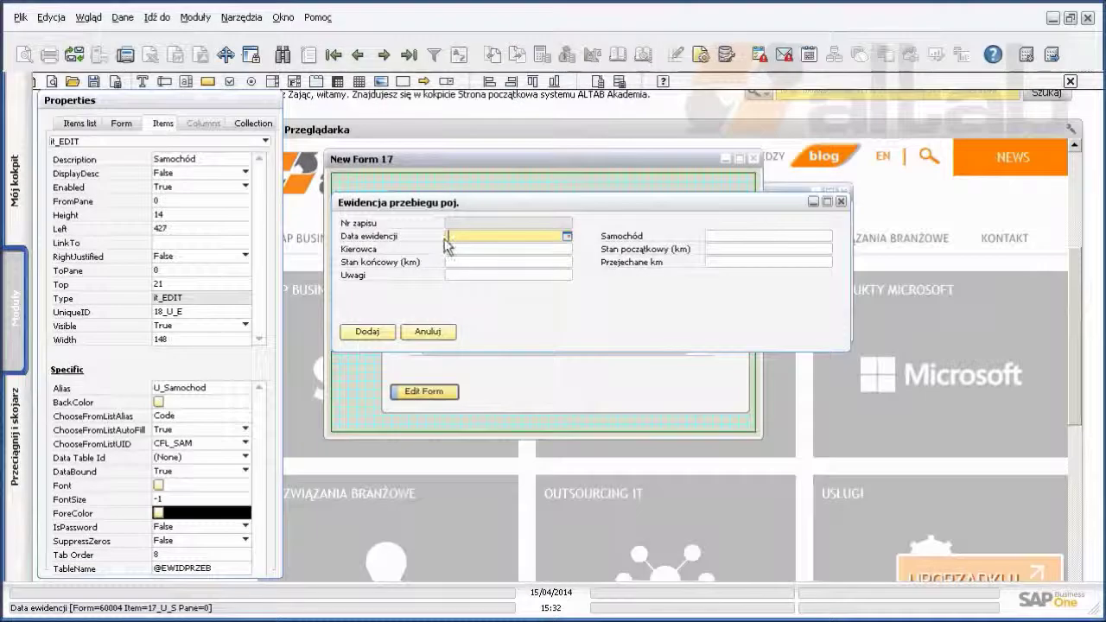
click(457, 239)
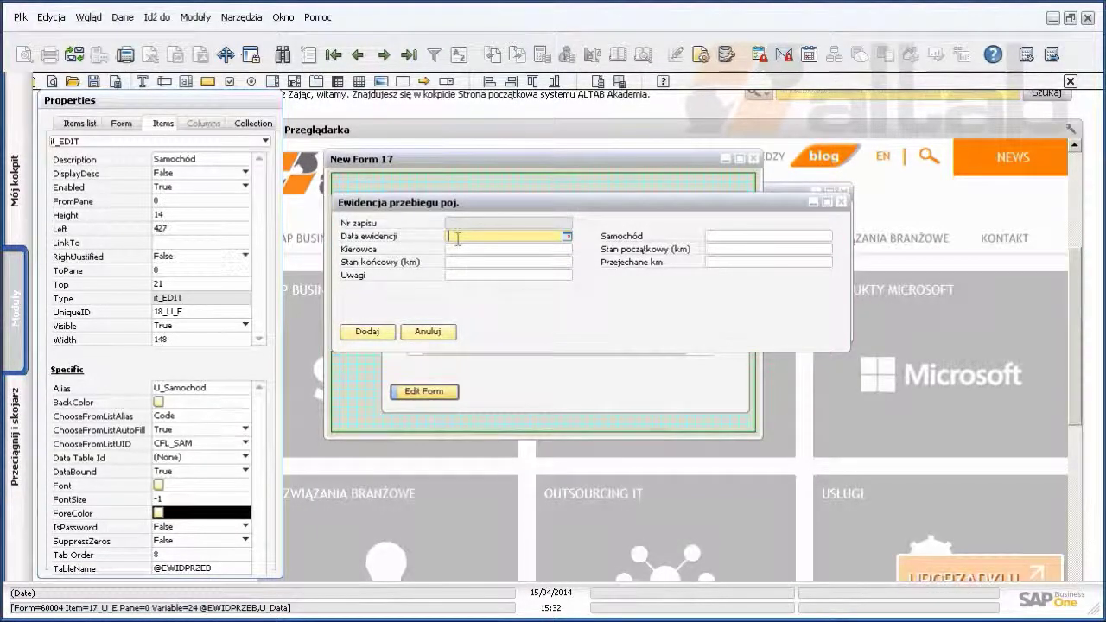
click(480, 250)
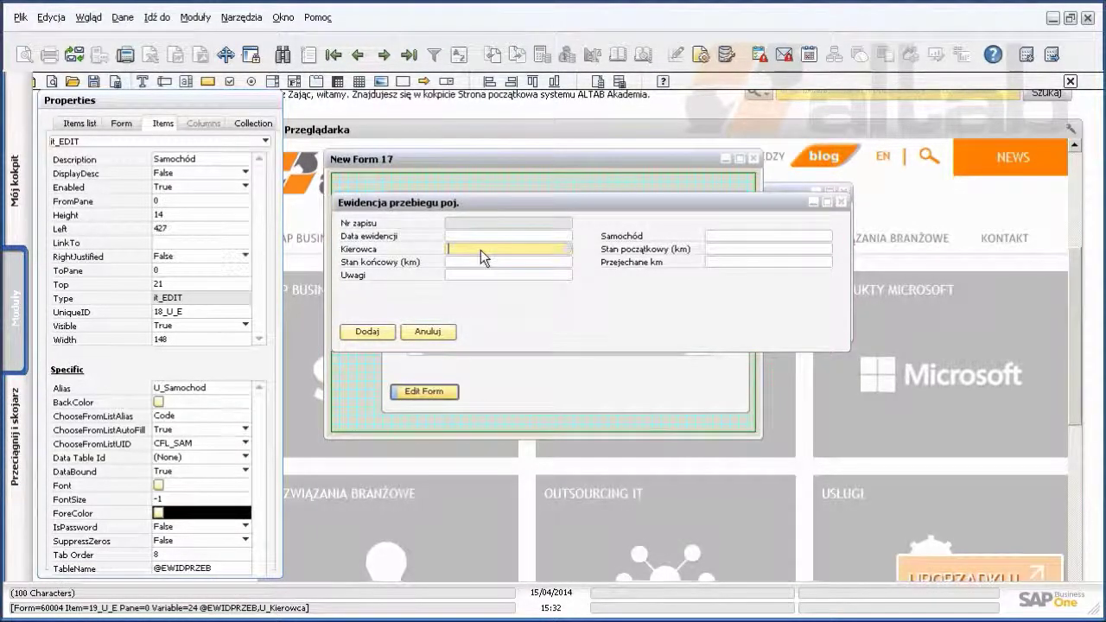
click(568, 249)
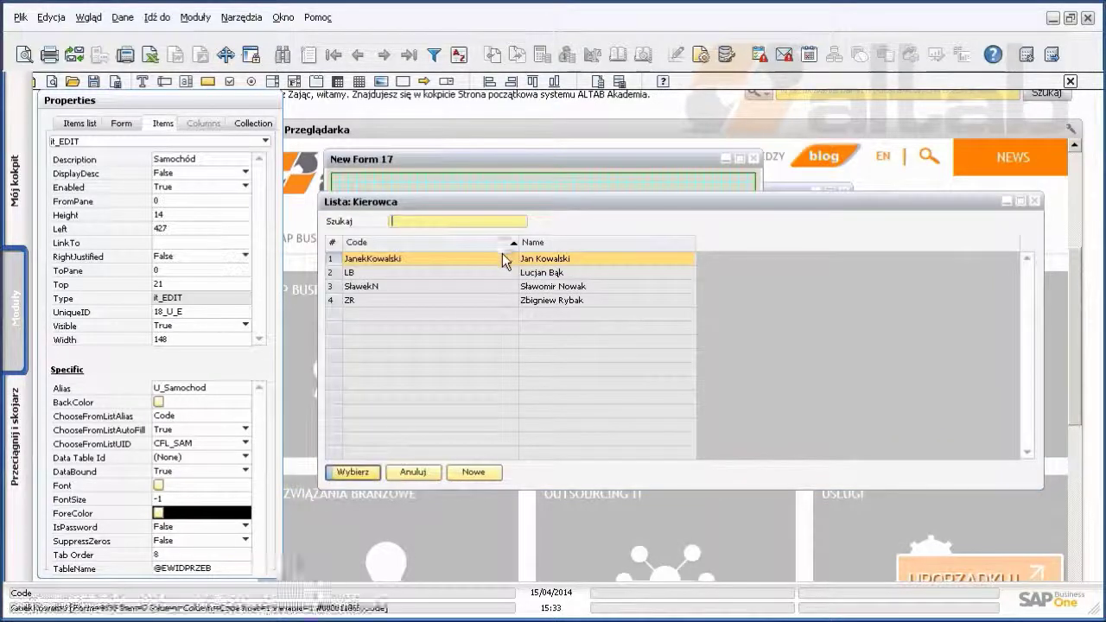
double_click(502, 253)
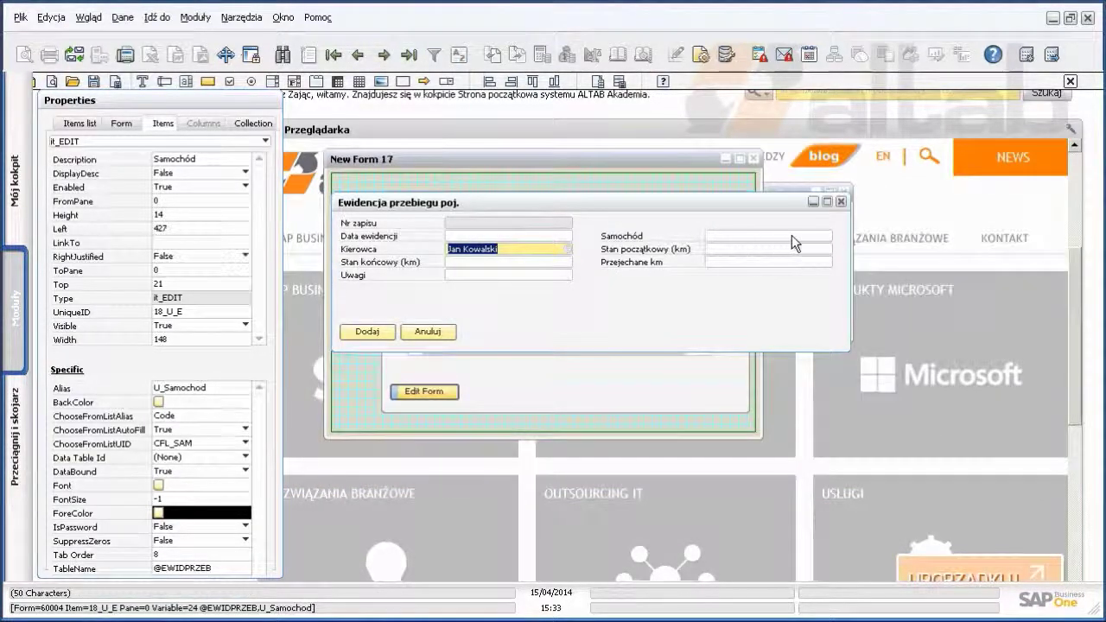
- Test the Samochód field in the preview by choosing the Renault Clio (WE1100) from its list
click(792, 236)
click(828, 236)
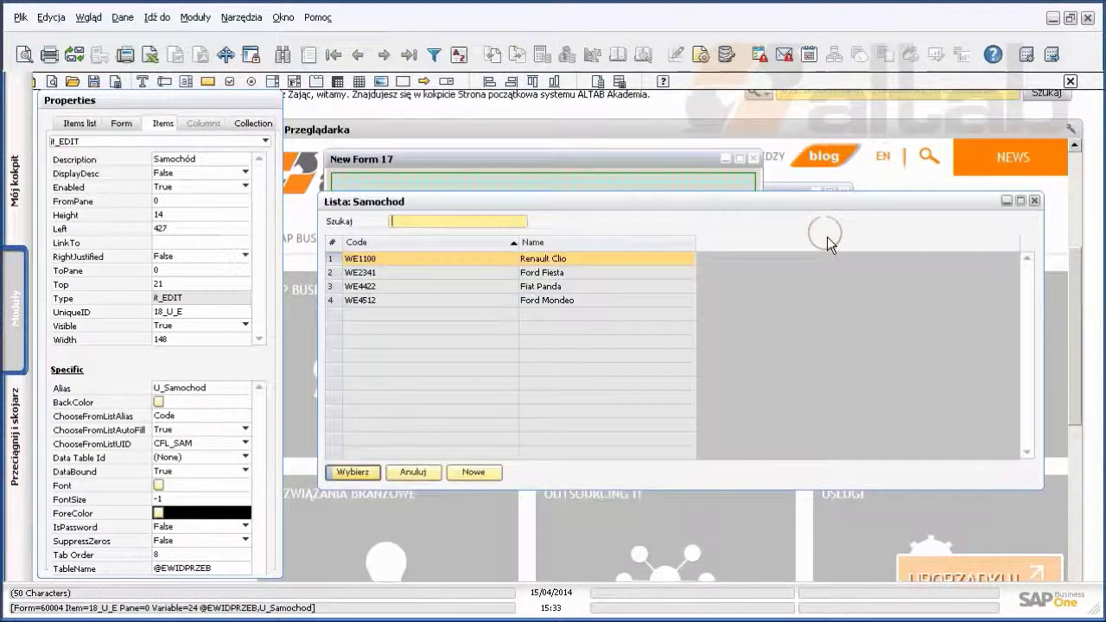
double_click(557, 259)
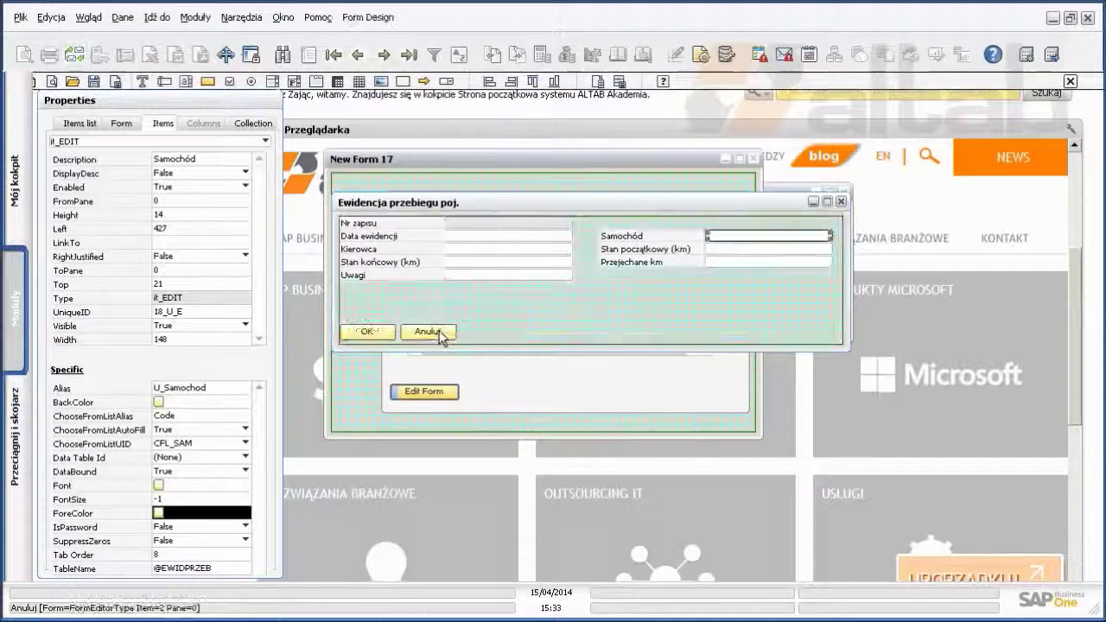
- Save the customized form design and close the old Ewidencja przebiegu poj. form without keeping its changes
click(621, 84)
click(386, 336)
click(391, 334)
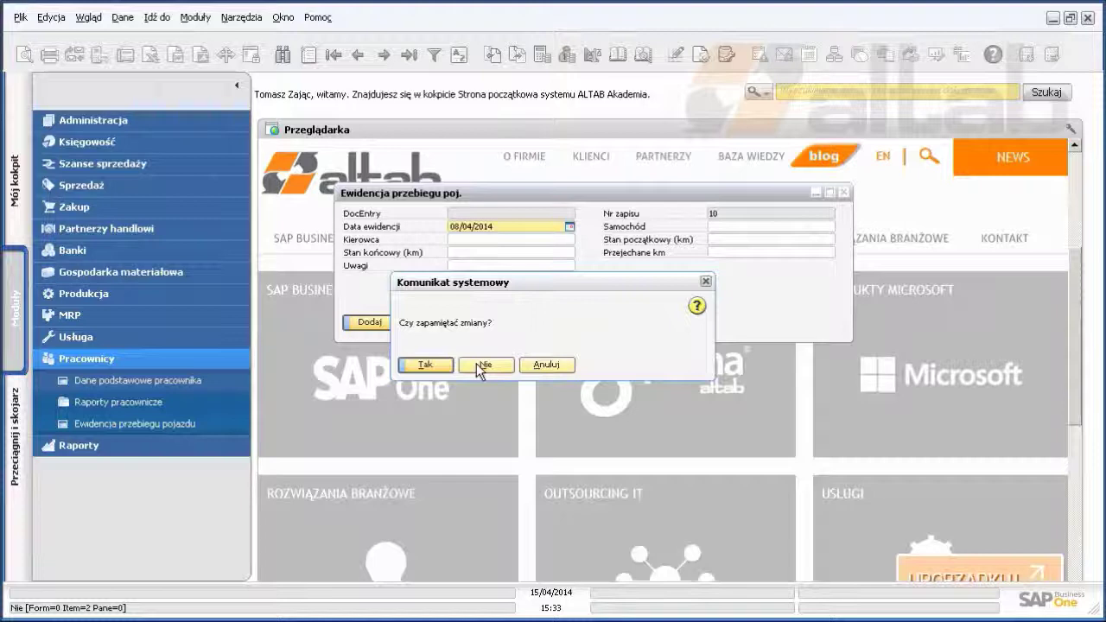
click(476, 363)
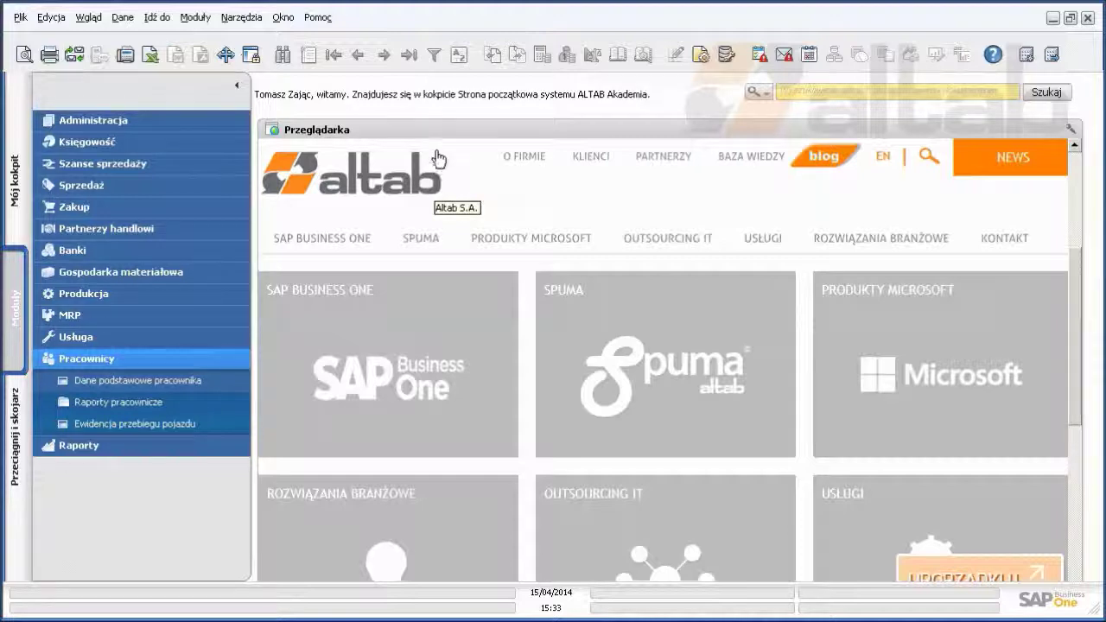
- Open Ewidencja przebiegu pojazdu and fill Kierowca by choosing the second driver from its list
click(138, 424)
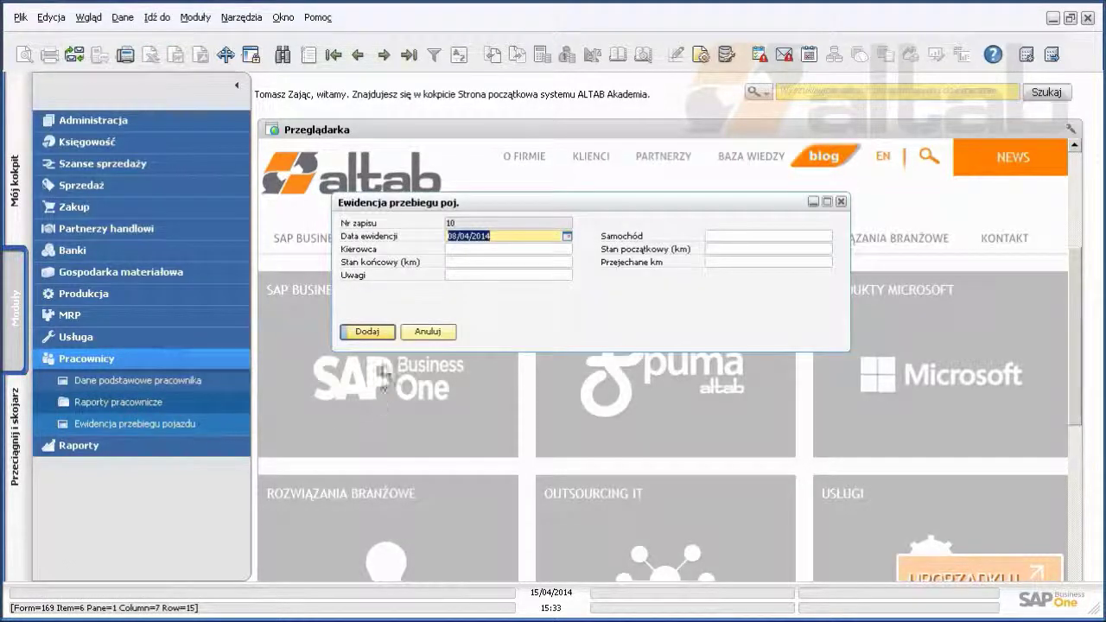
click(494, 249)
click(566, 250)
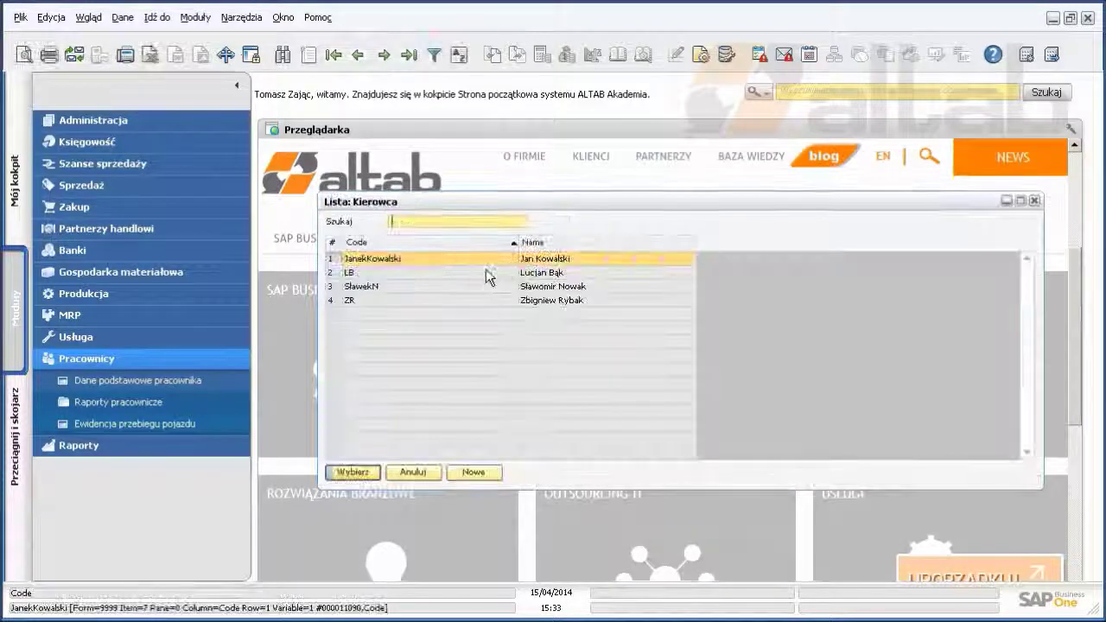
double_click(485, 273)
- Fill the Samochód field by choosing the Ford Fiesta (WE2341) from its list
click(767, 235)
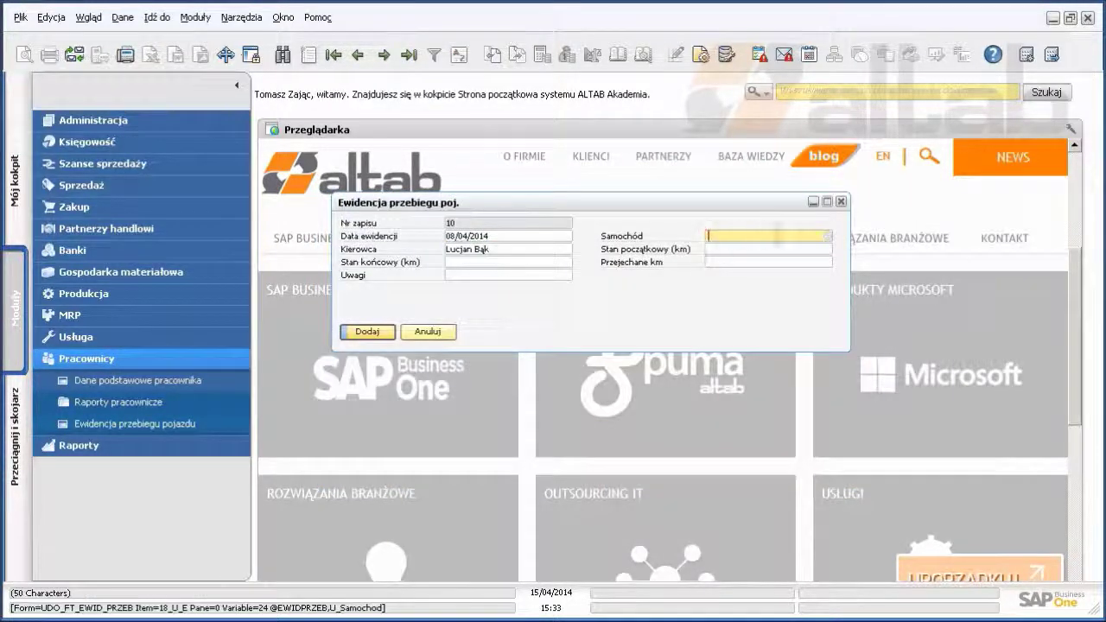
key(Tab)
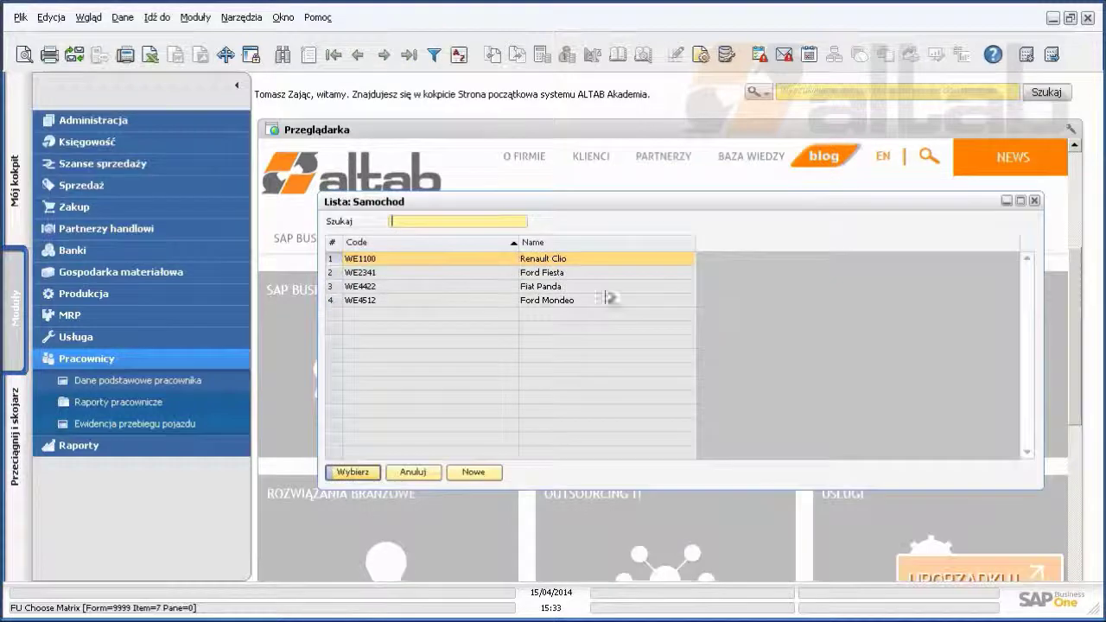
double_click(519, 274)
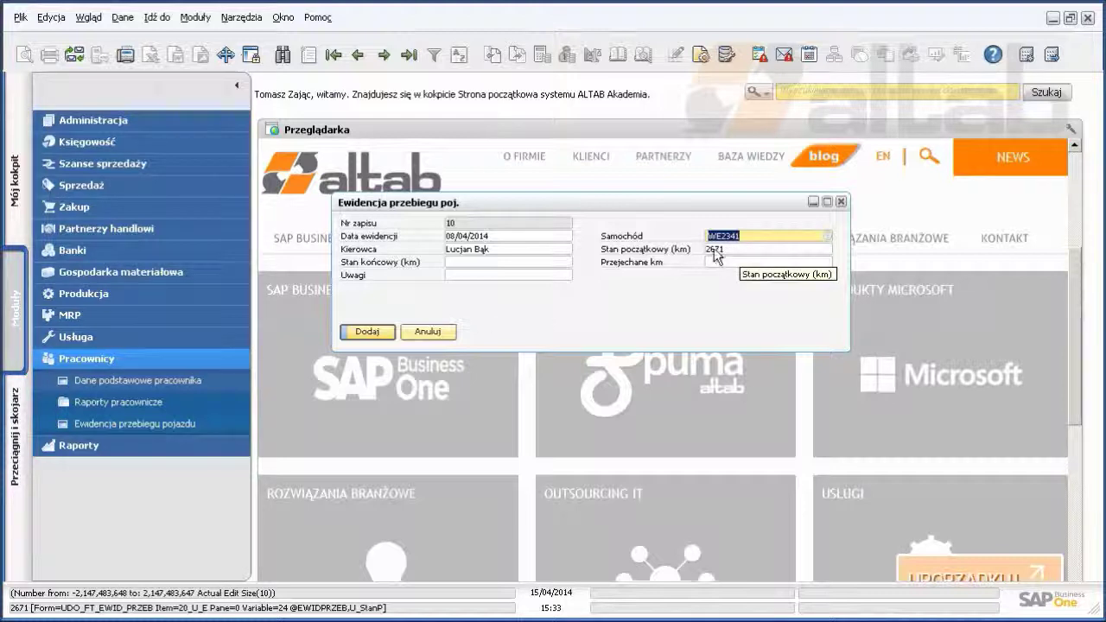
- Review the user-defined value settings of the Stan początkowy (km) field, including its assigned query and automatic refresh trigger
click(741, 248)
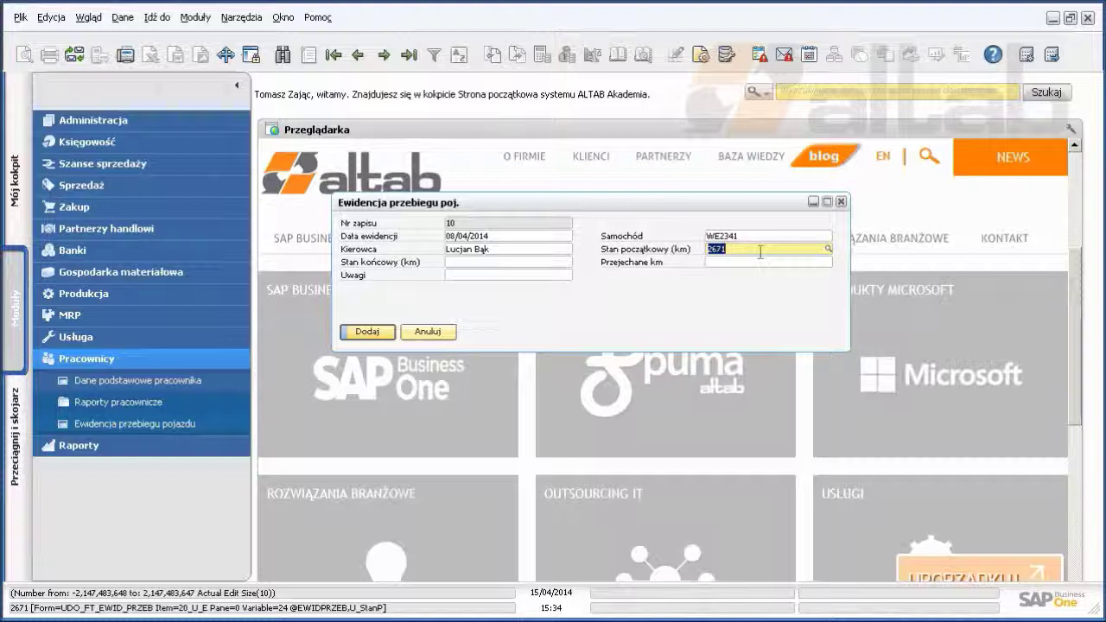
click(828, 248)
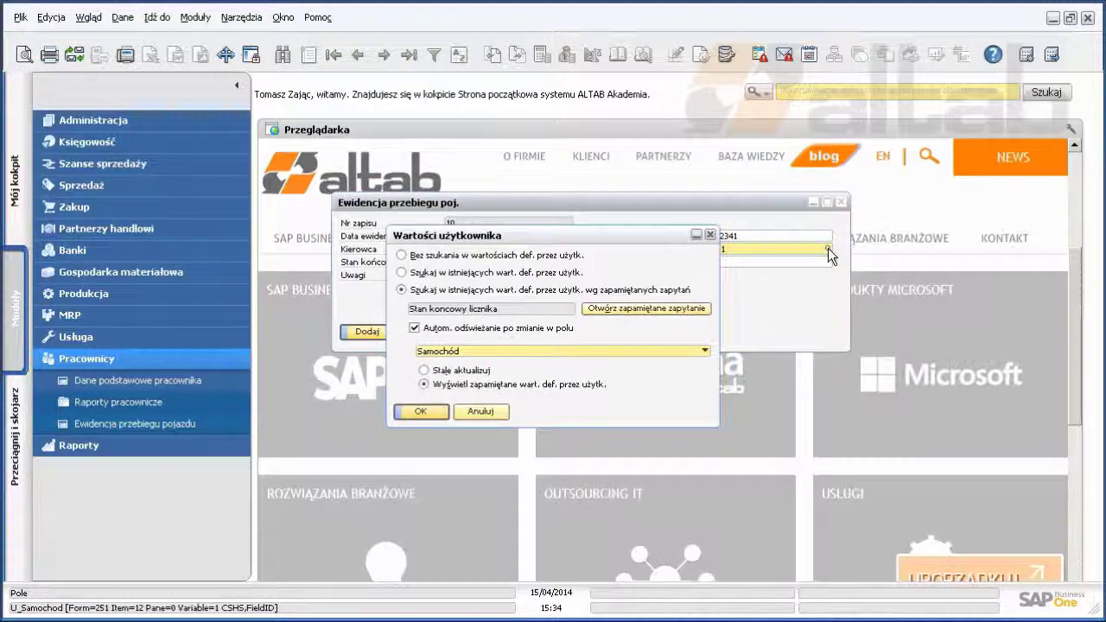
drag(588, 243, 648, 258)
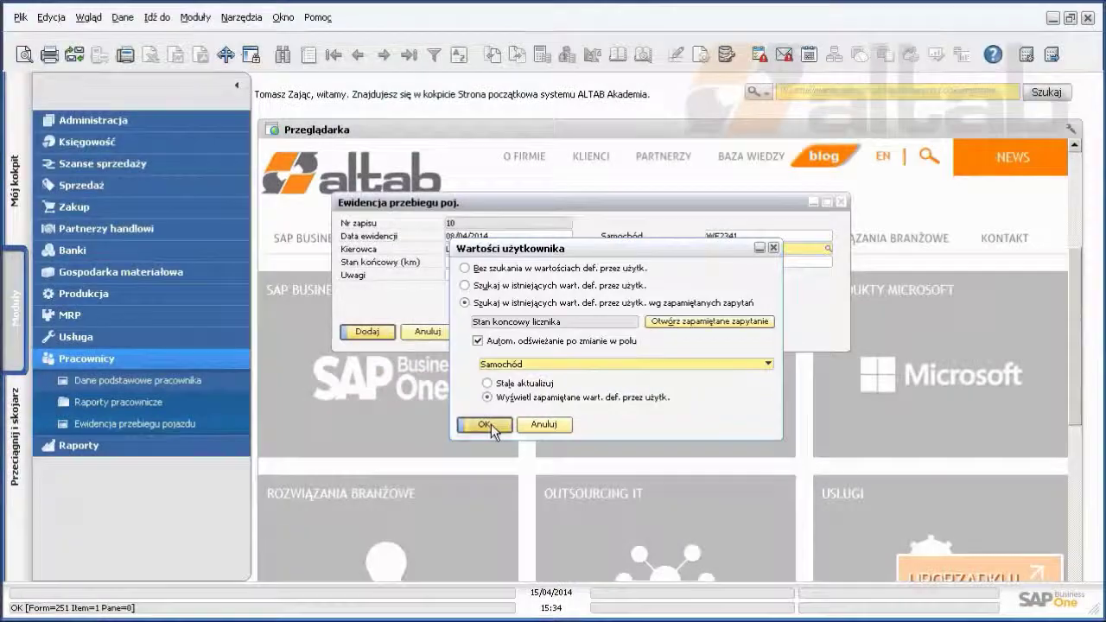
click(484, 425)
- Open the saved query Stan koncowy licznika from the ZAPYTANIA PODCZEPIANE category to examine its SQL
click(726, 55)
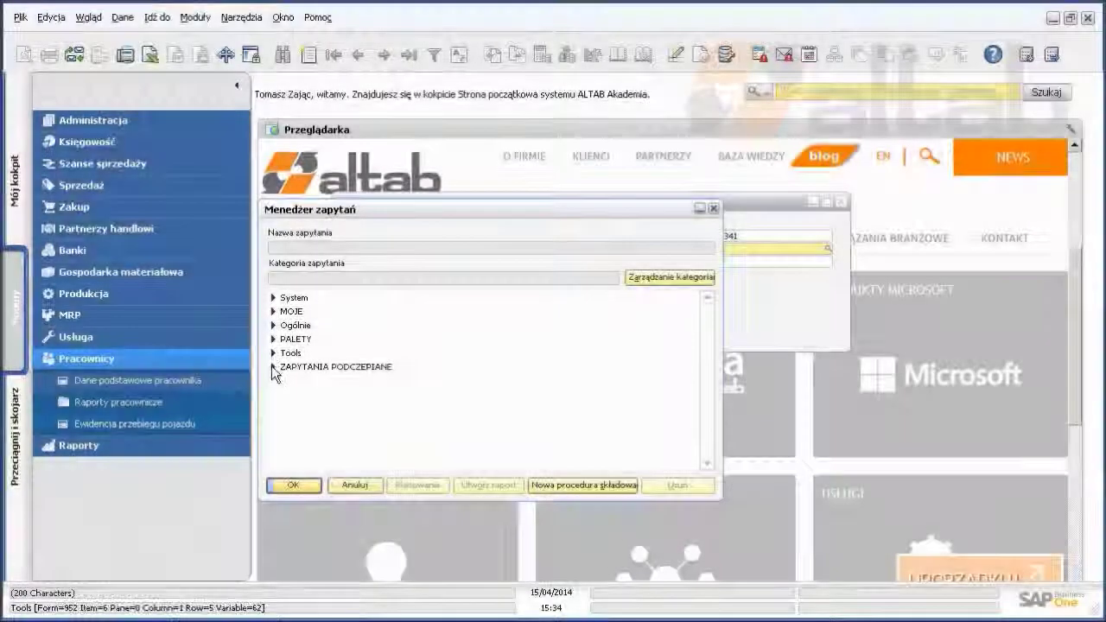
click(273, 367)
click(312, 398)
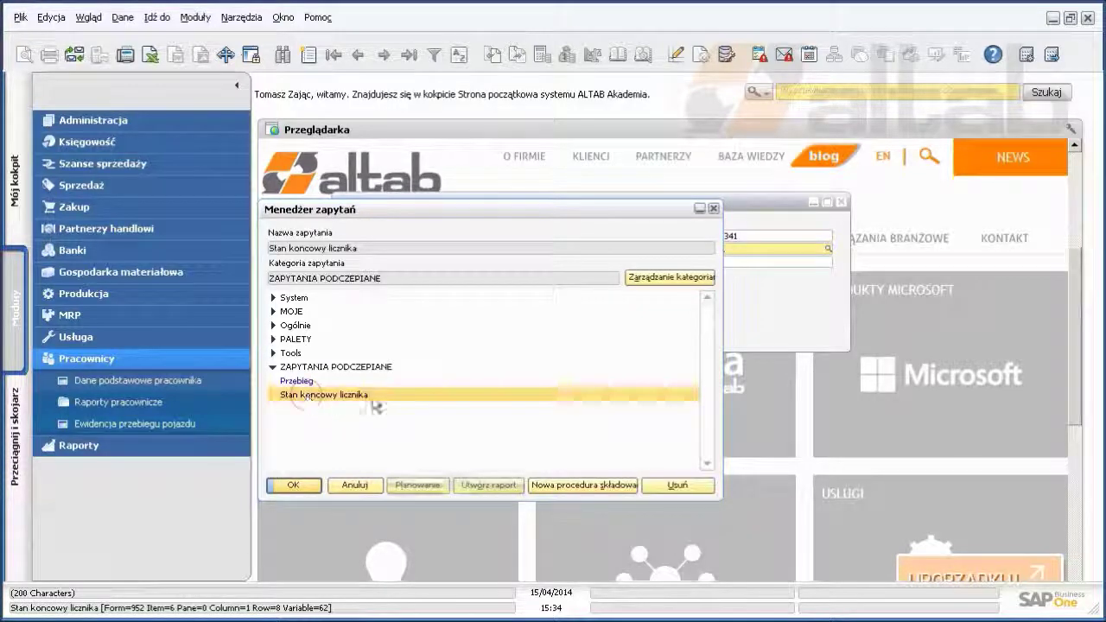
double_click(312, 398)
drag(402, 250, 418, 194)
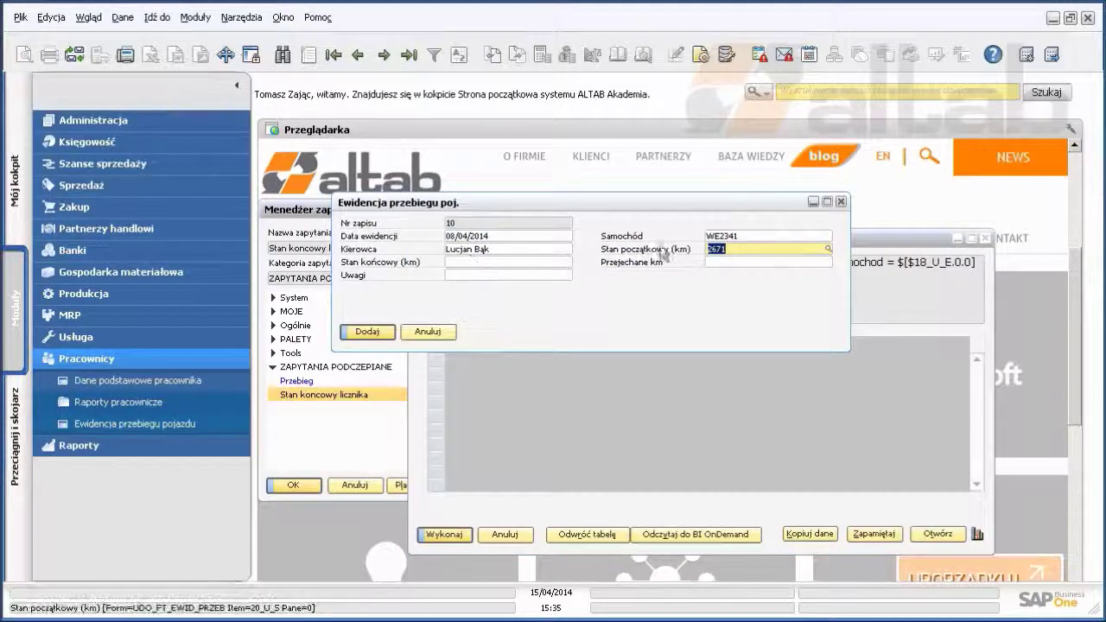
- Set Stan końcowy (km) to 3200 in the new Ewidencja przebiegu poj. record
click(713, 241)
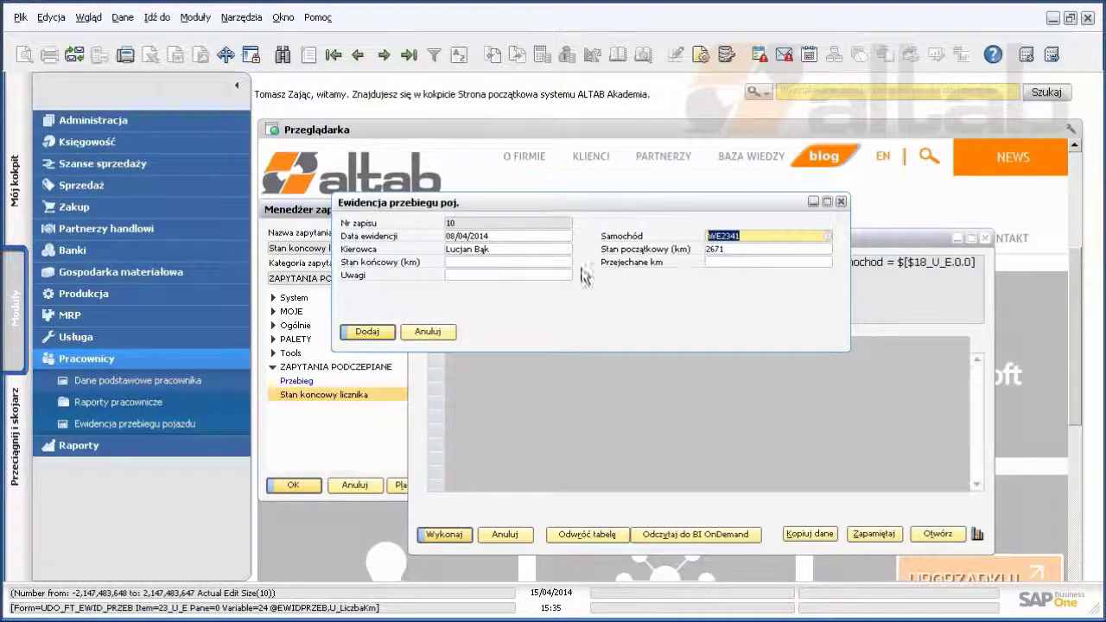
click(715, 262)
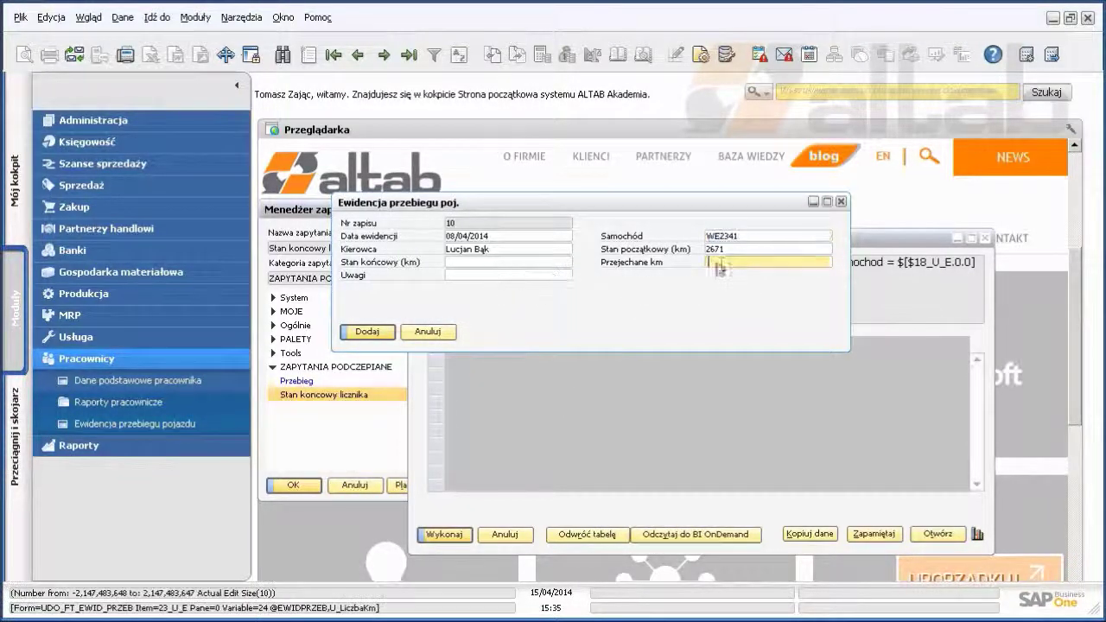
click(489, 264)
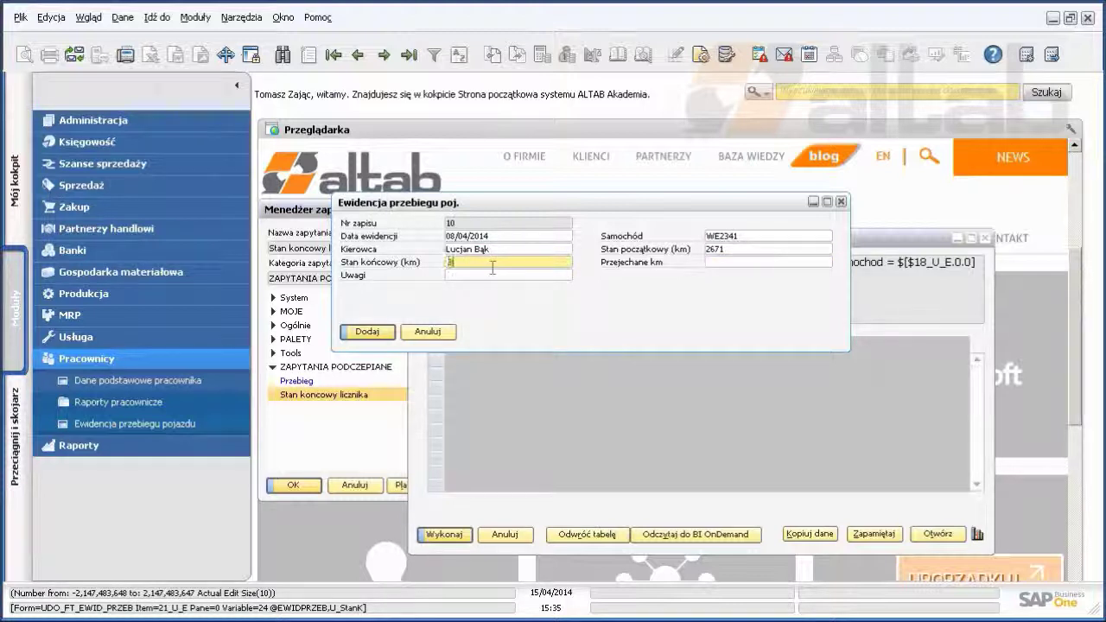
key(Tab)
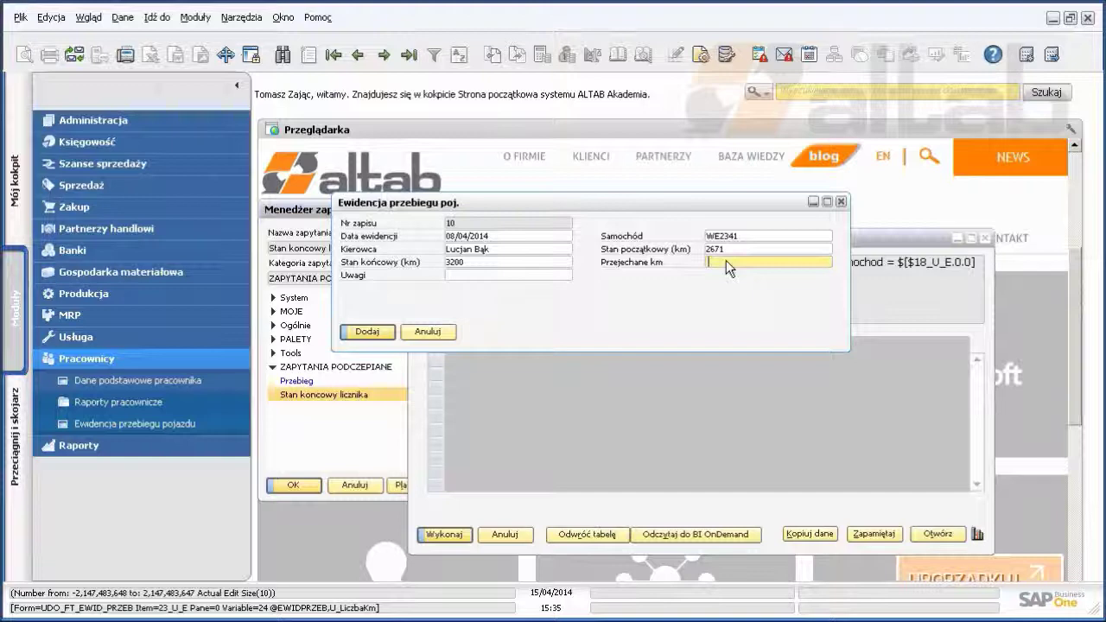
- Start assigning user-defined values to the Przejechane km field, based on saved queries
key(shift+F2)
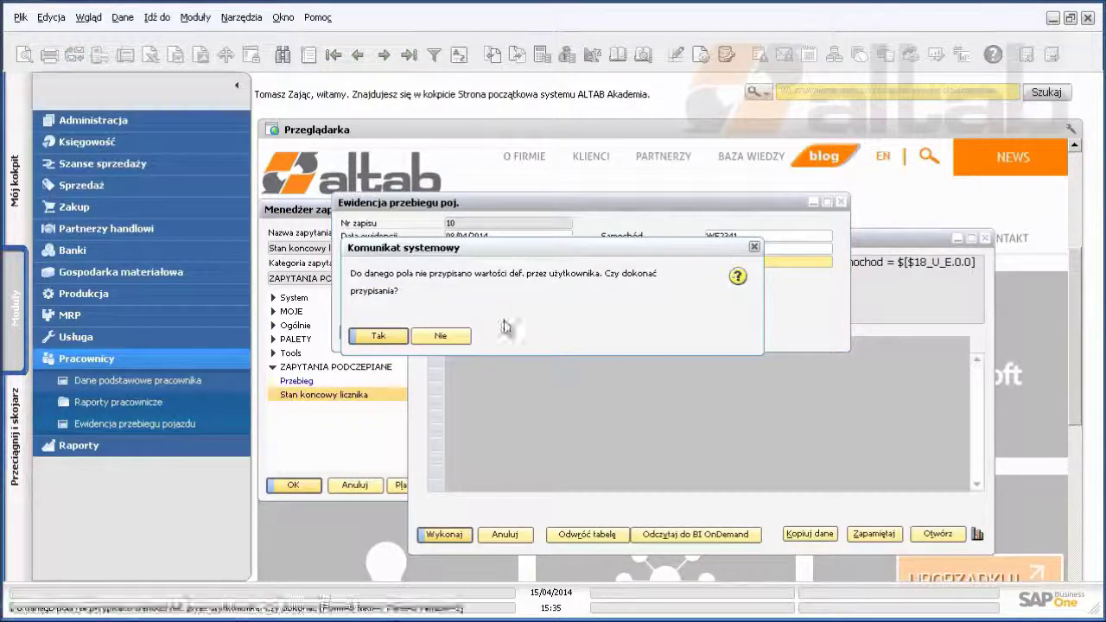
click(373, 336)
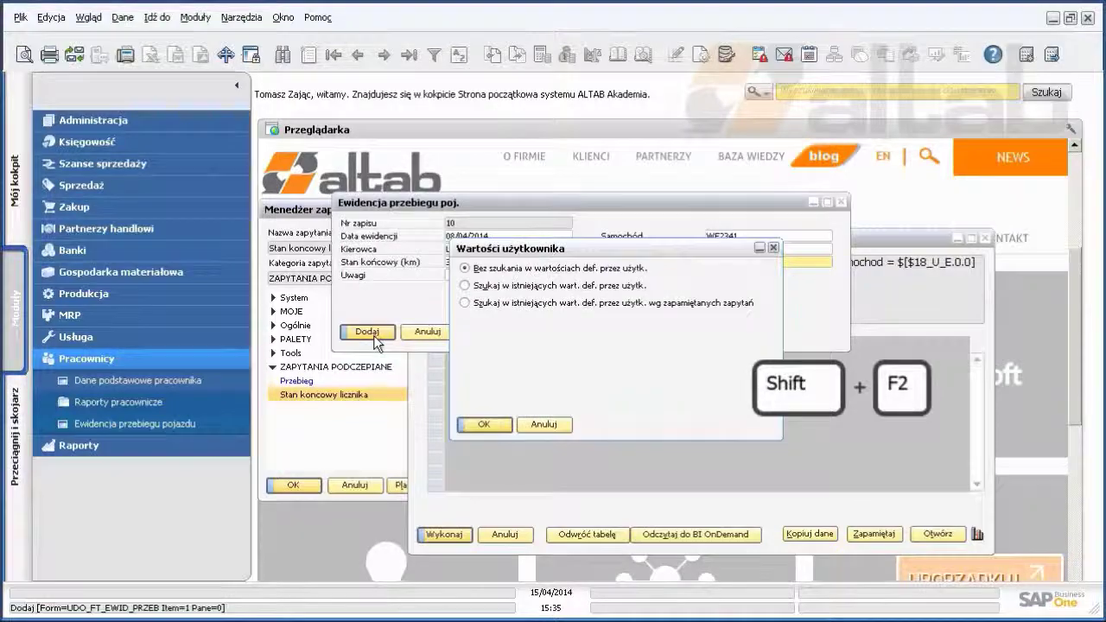
click(466, 303)
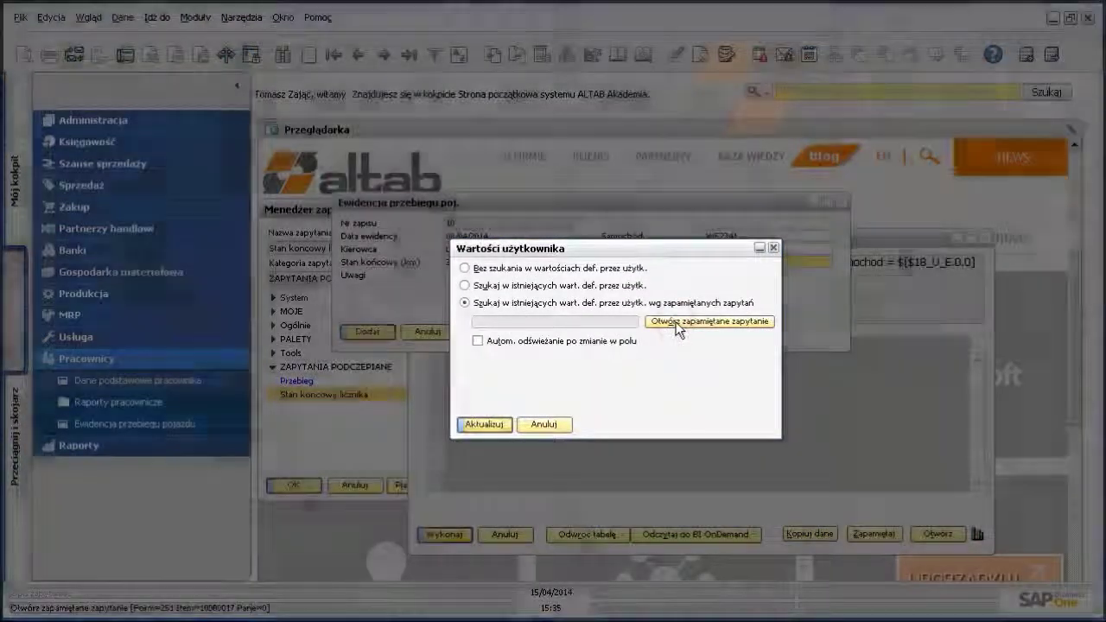
- Open the saved query Przebieg to examine its SQL expression, and close it again
click(679, 324)
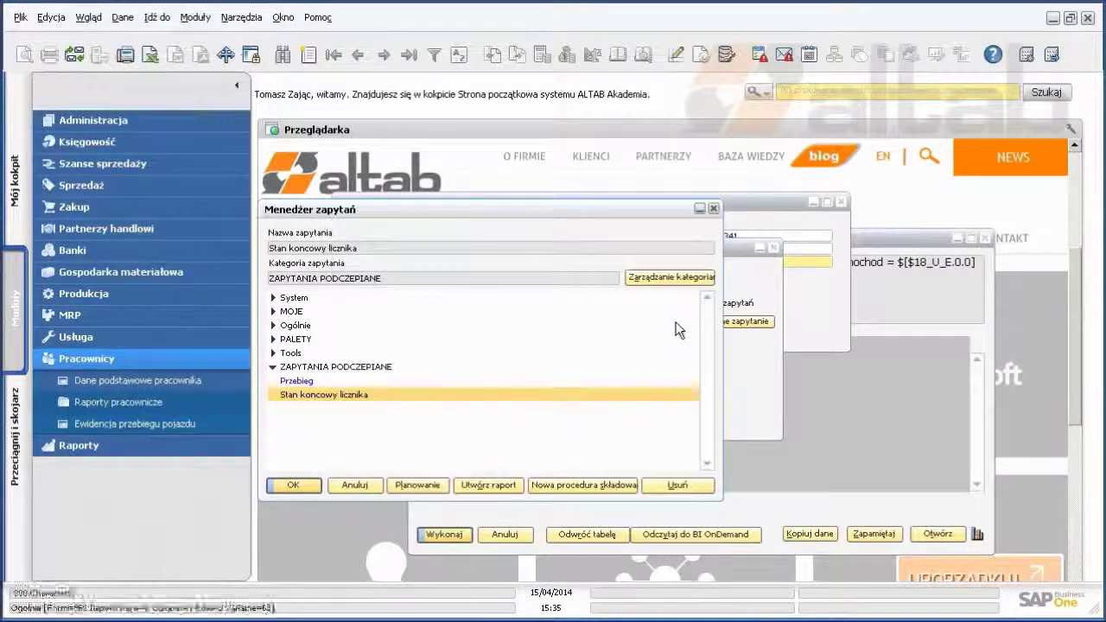
double_click(293, 381)
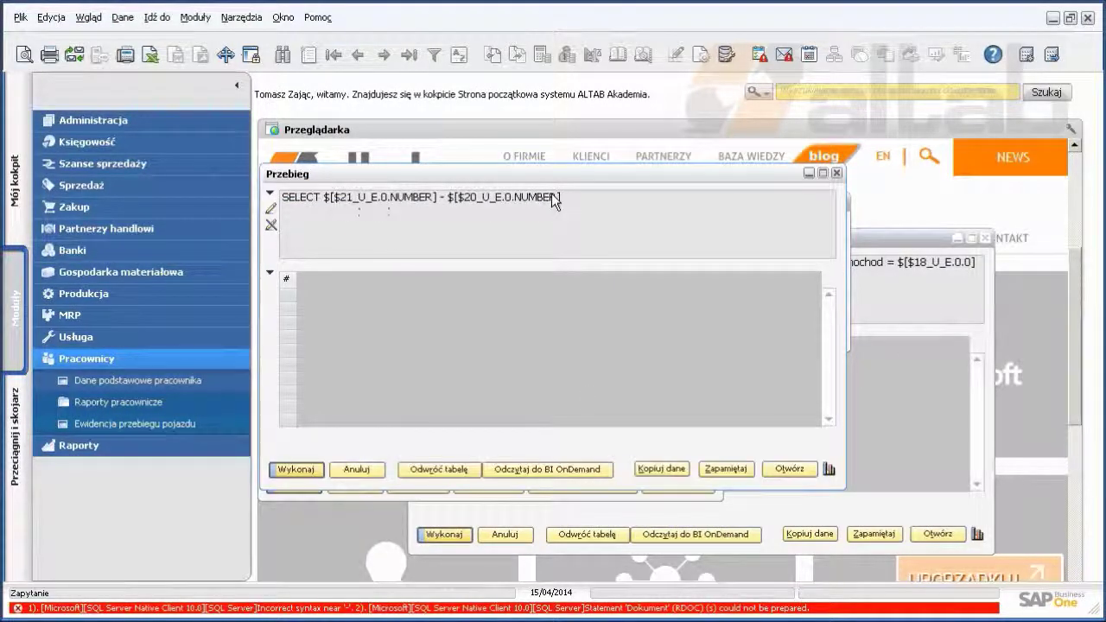
click(353, 474)
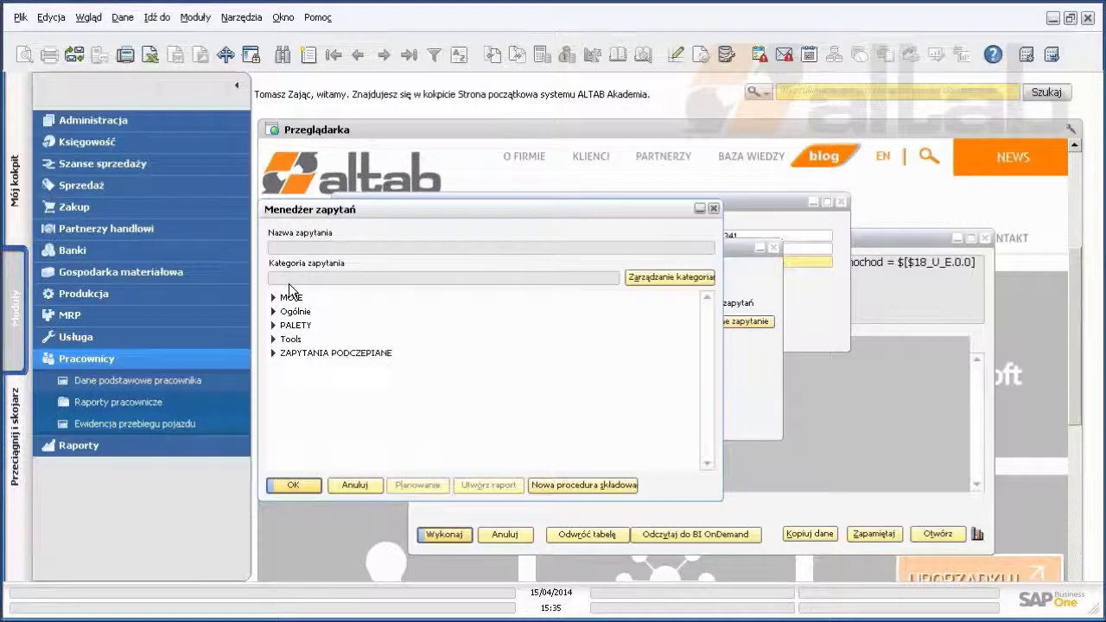
- Assign the saved query Przebieg from ZAPYTANIA PODCZEPIANE to Przejechane km, with automatic refresh when Stan końcowy (km) changes
click(274, 353)
click(295, 367)
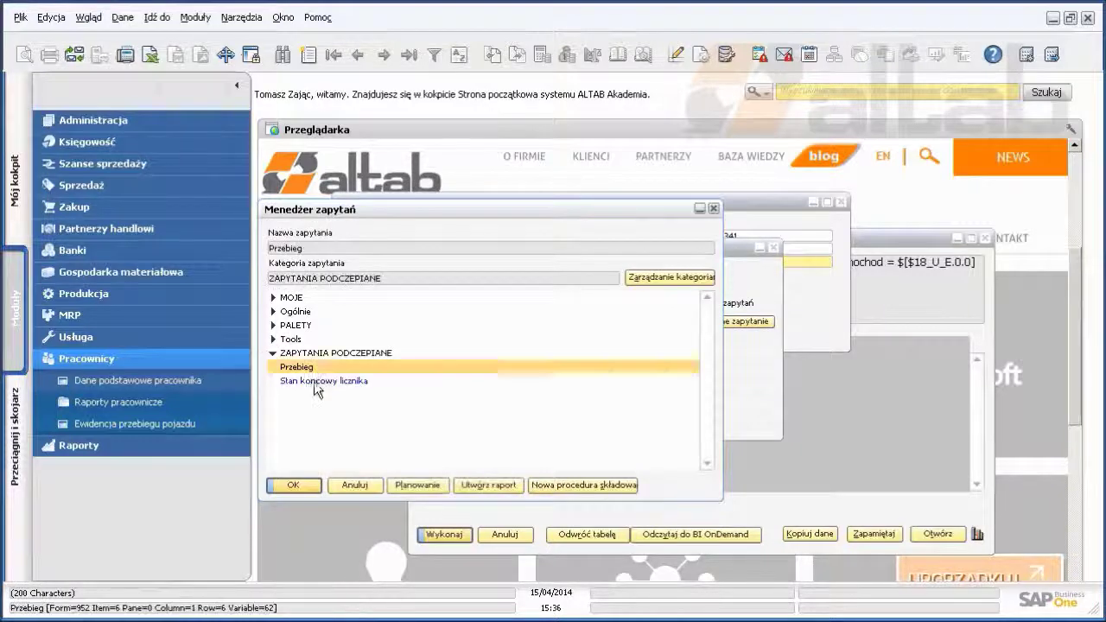
click(298, 485)
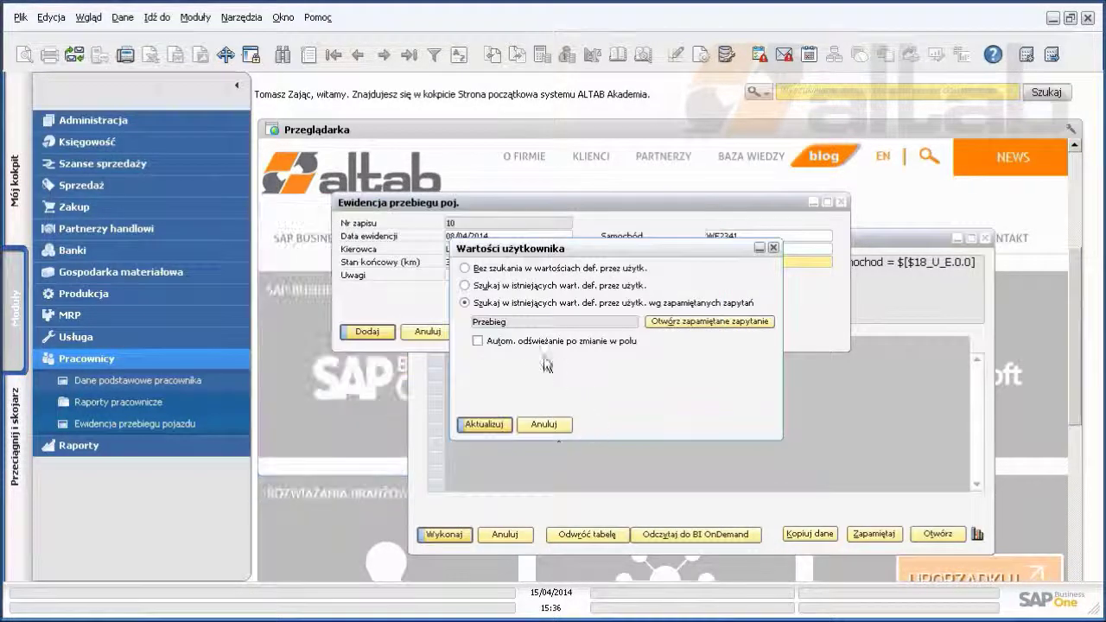
click(478, 341)
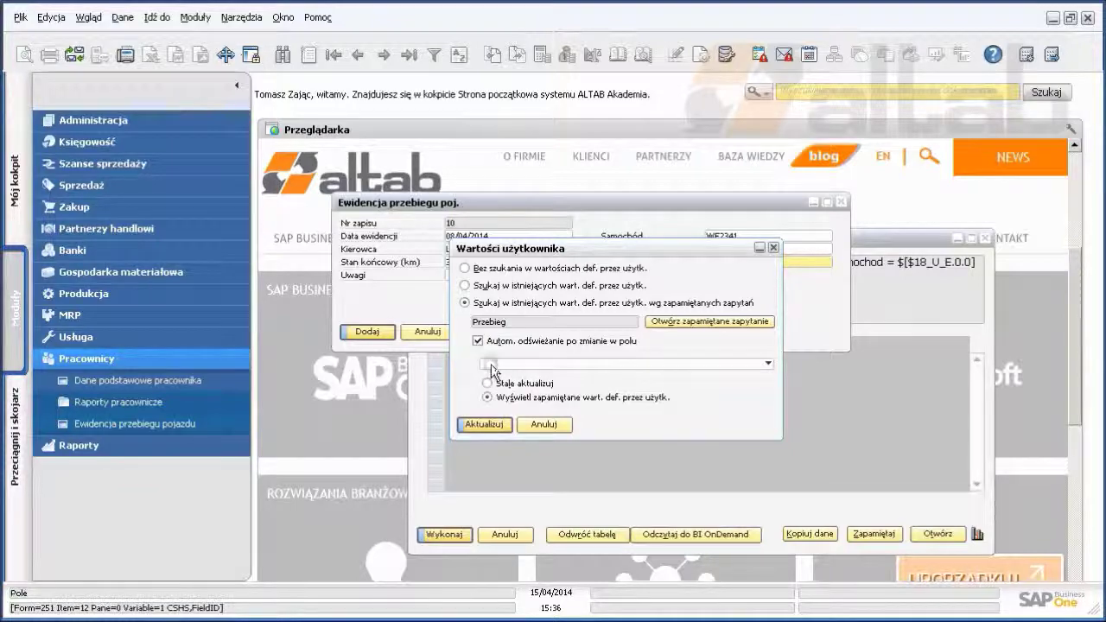
click(491, 365)
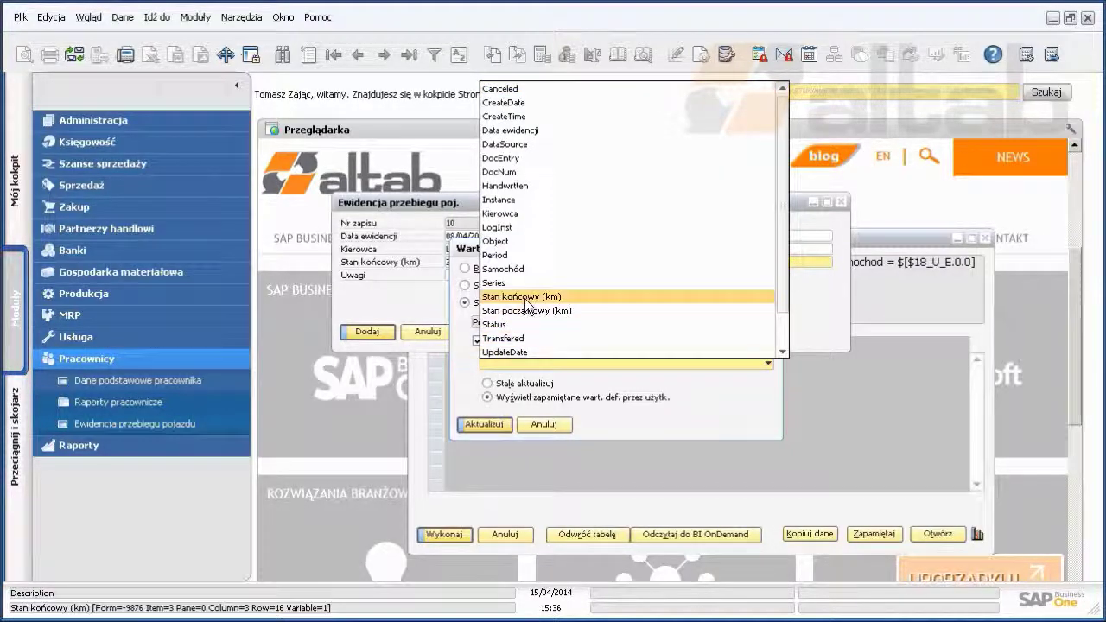
click(525, 296)
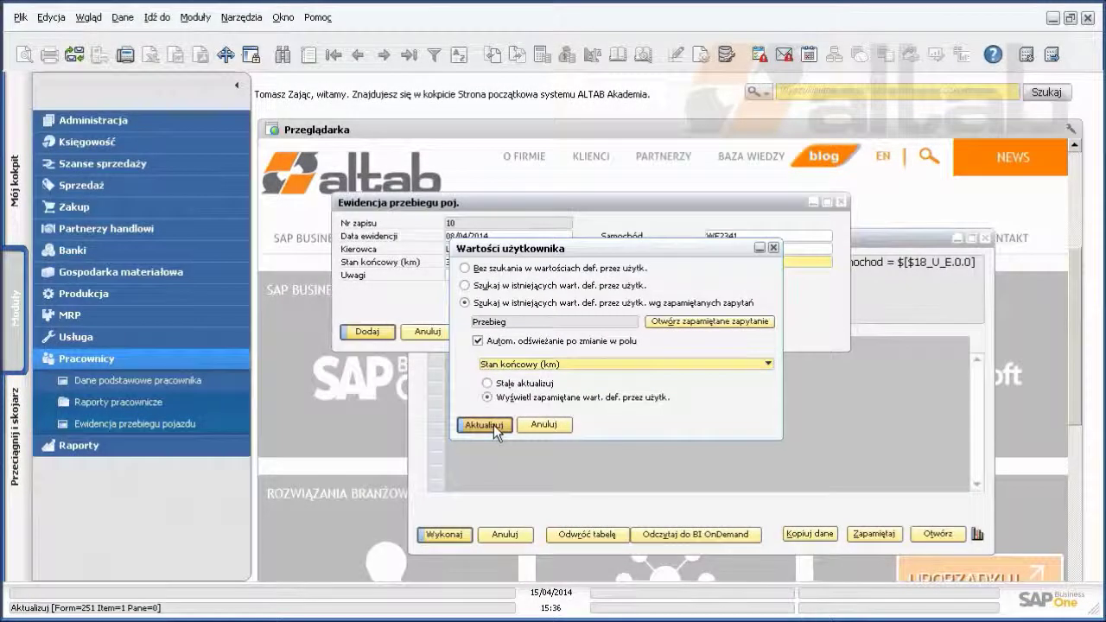
click(494, 425)
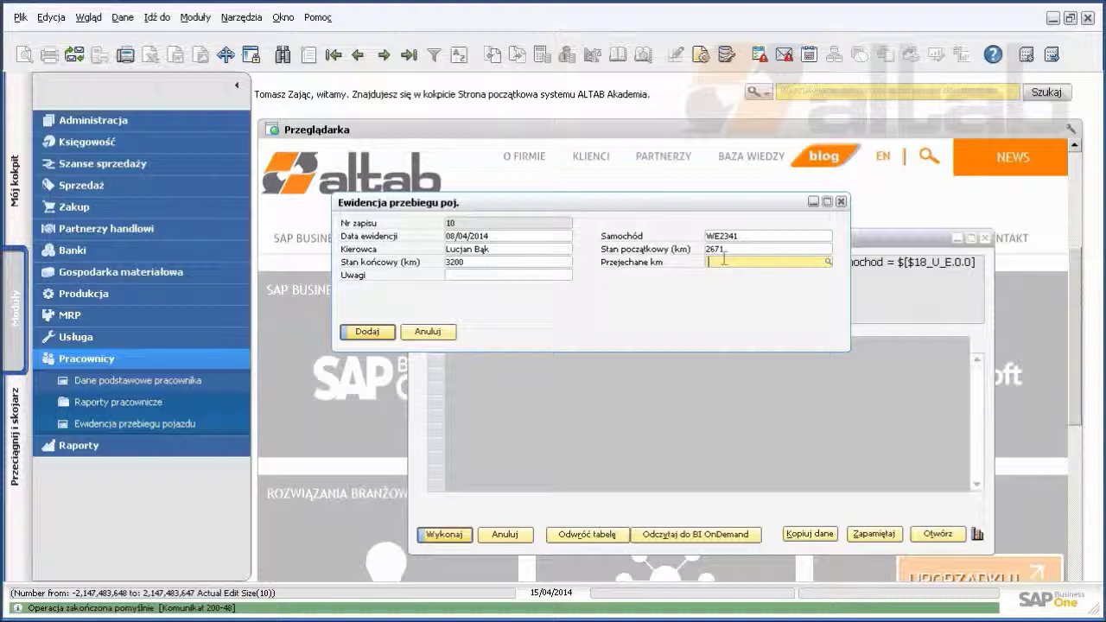
- Fill the Przejechane km field by running its assigned query, and move on to the Uwagi field
click(827, 262)
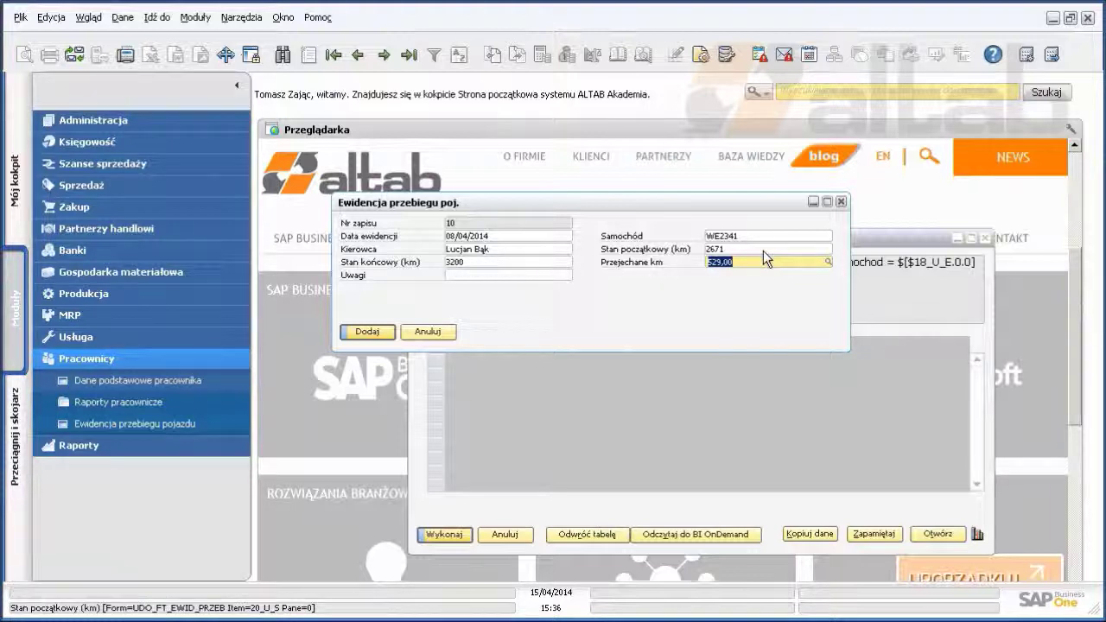
click(534, 275)
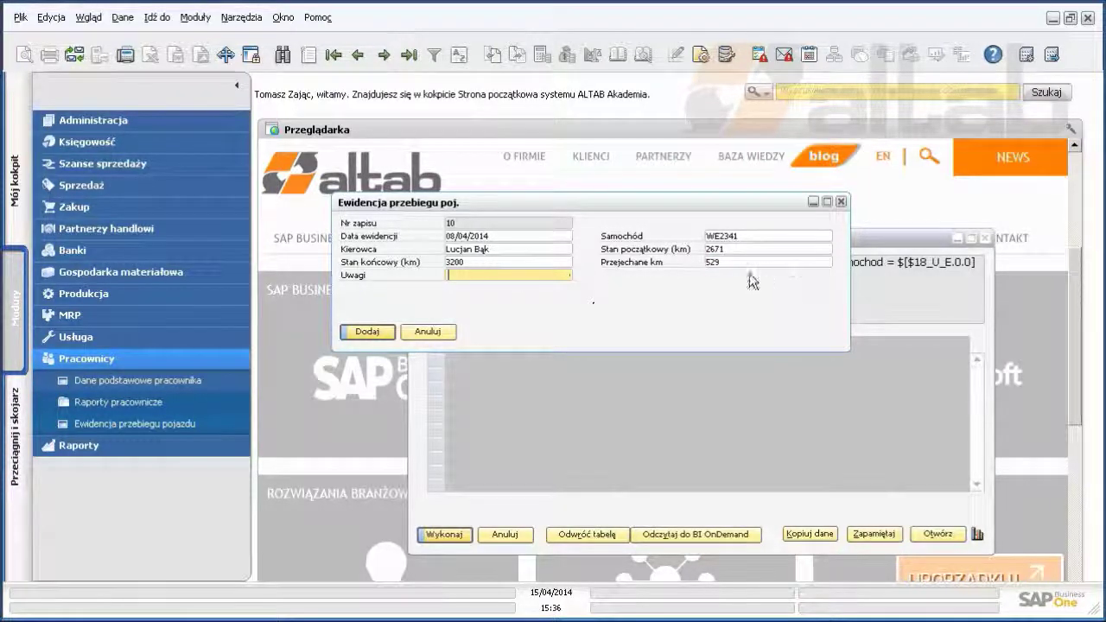